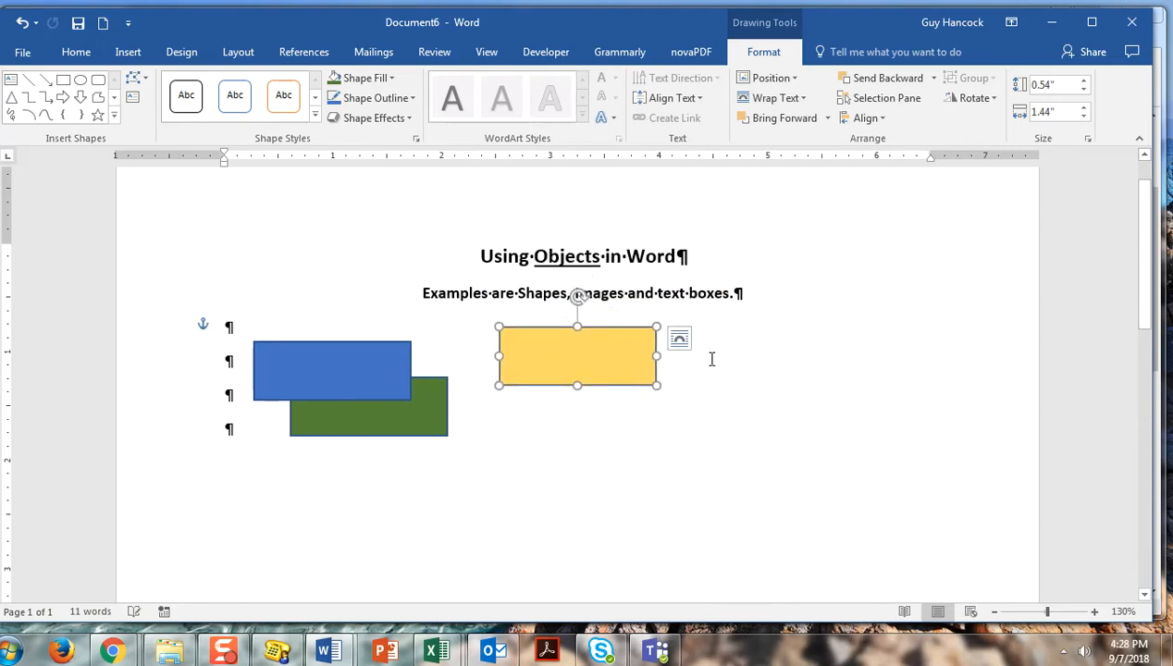
# Set the yellow rectangle's text wrapping to Behind Text and move the rectangle slightly down the page.
pyautogui.click(679, 338)
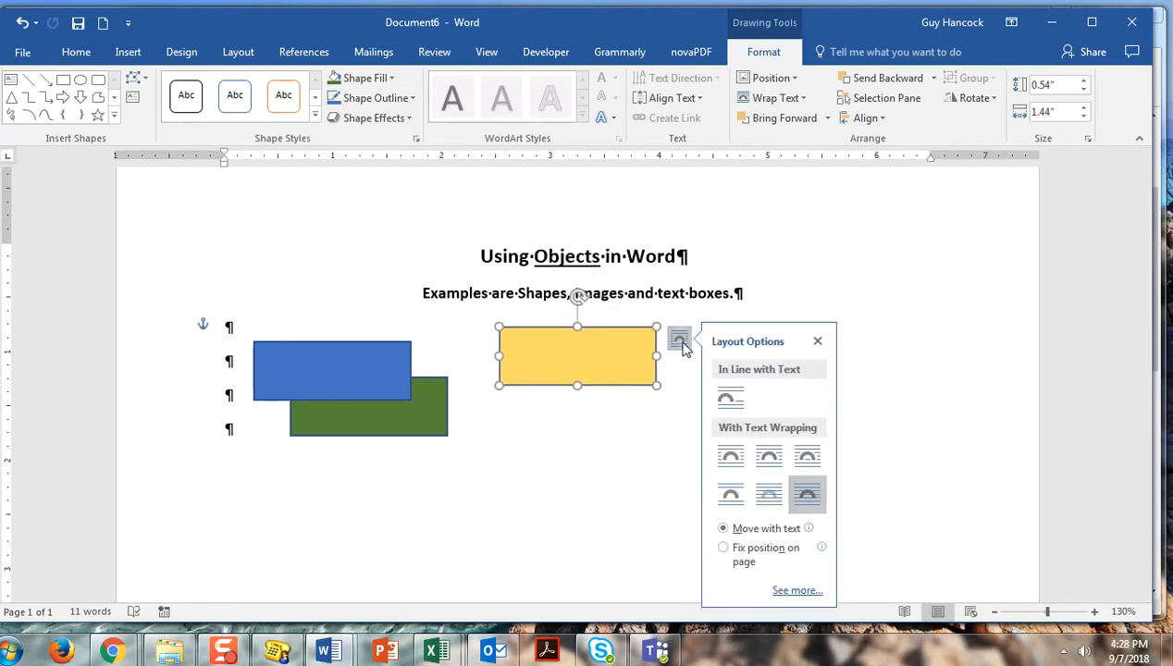
pyautogui.click(769, 493)
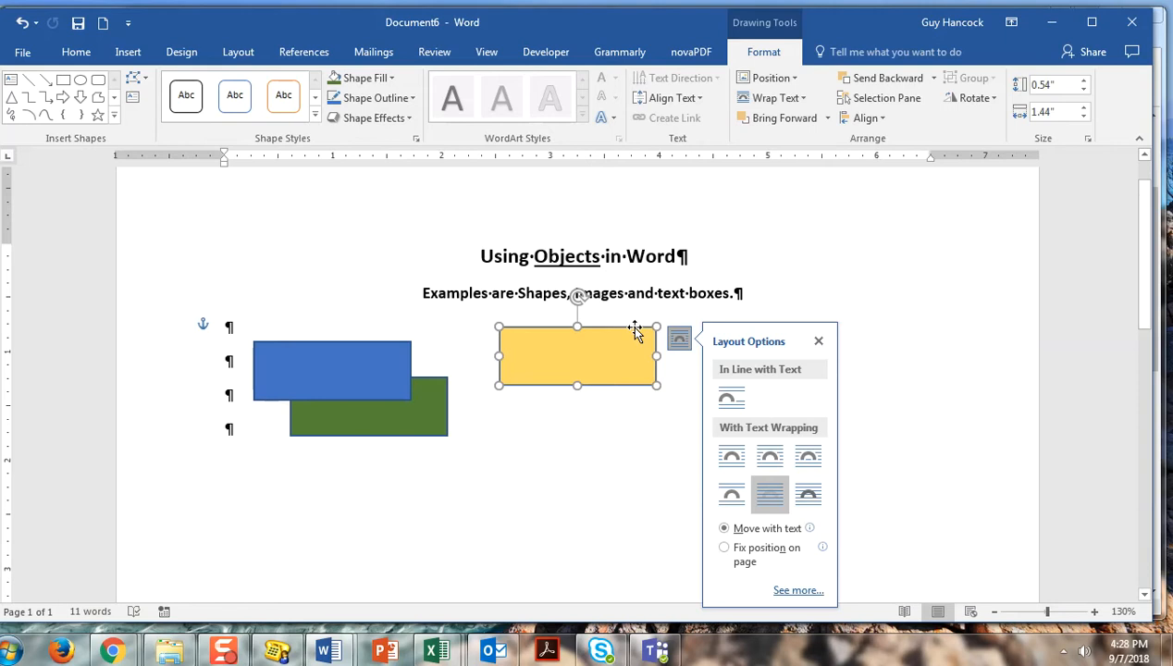
pyautogui.click(624, 409)
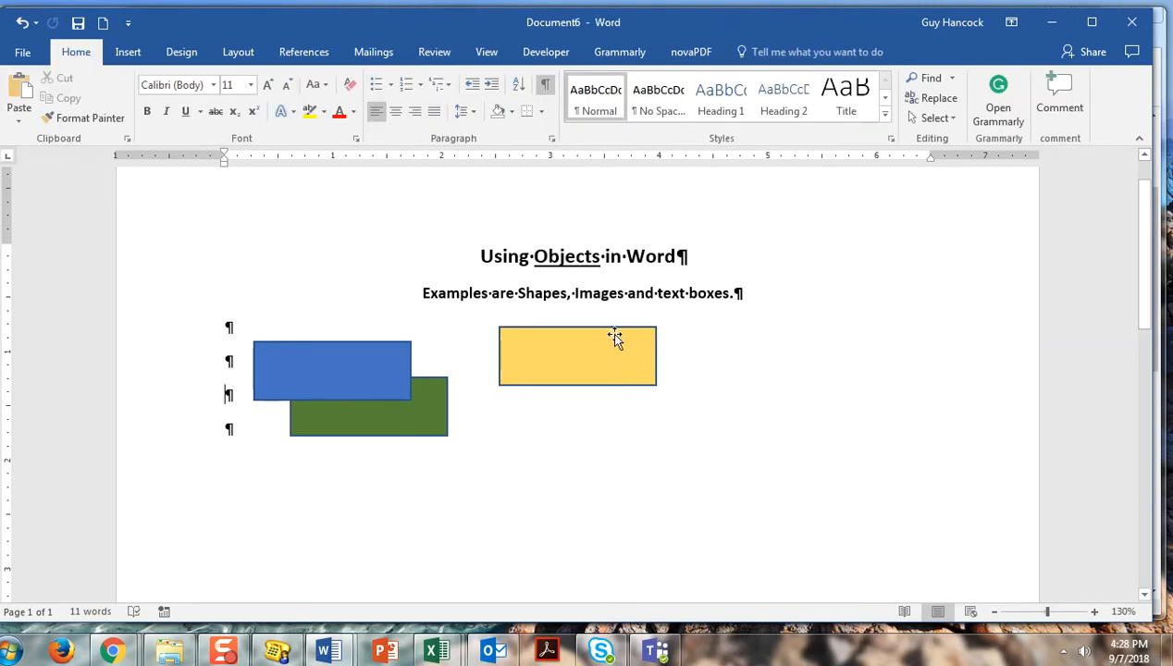
pyautogui.moveTo(616, 330)
pyautogui.mouseDown()
pyautogui.moveTo(649, 231)
pyautogui.moveTo(733, 241)
pyautogui.moveTo(712, 263)
pyautogui.moveTo(684, 250)
pyautogui.moveTo(628, 373)
pyautogui.mouseUp()
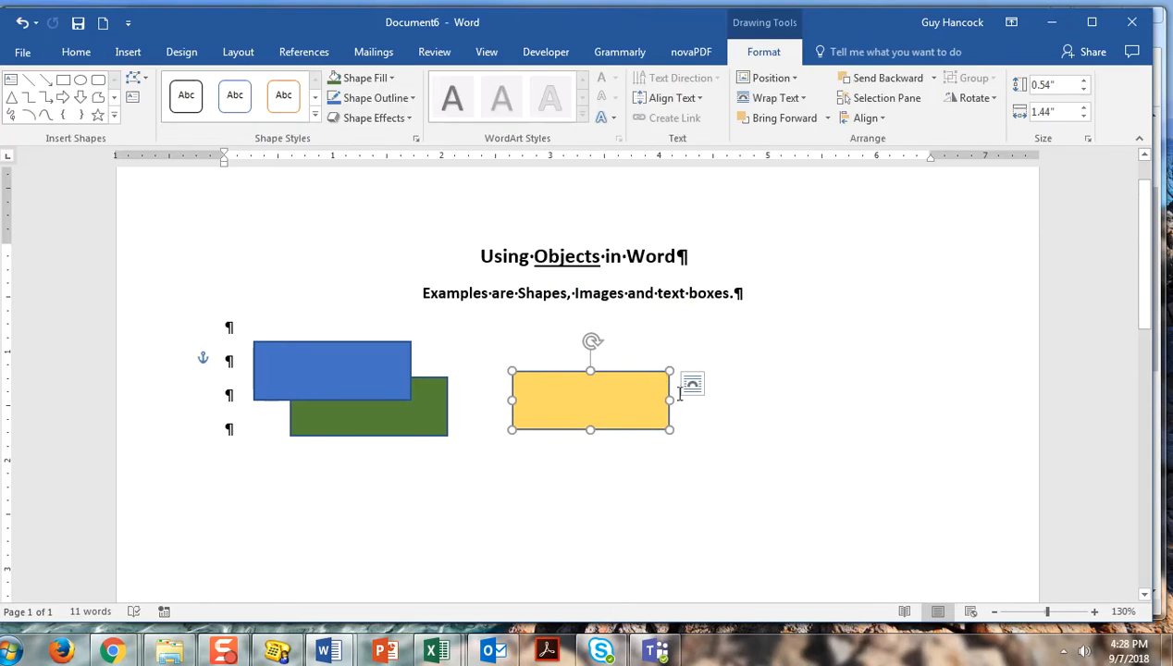
# Set the yellow rectangle's text wrapping to Square and reposition it freely to the right of the blue and green rectangles.
pyautogui.click(692, 385)
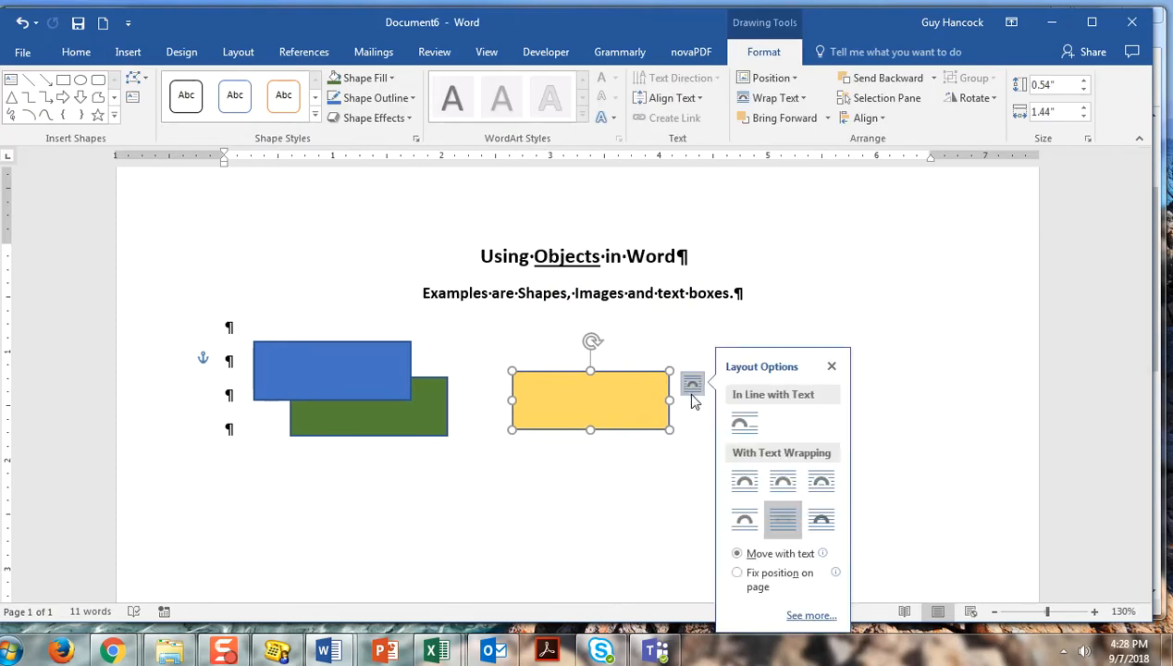
pyautogui.click(749, 492)
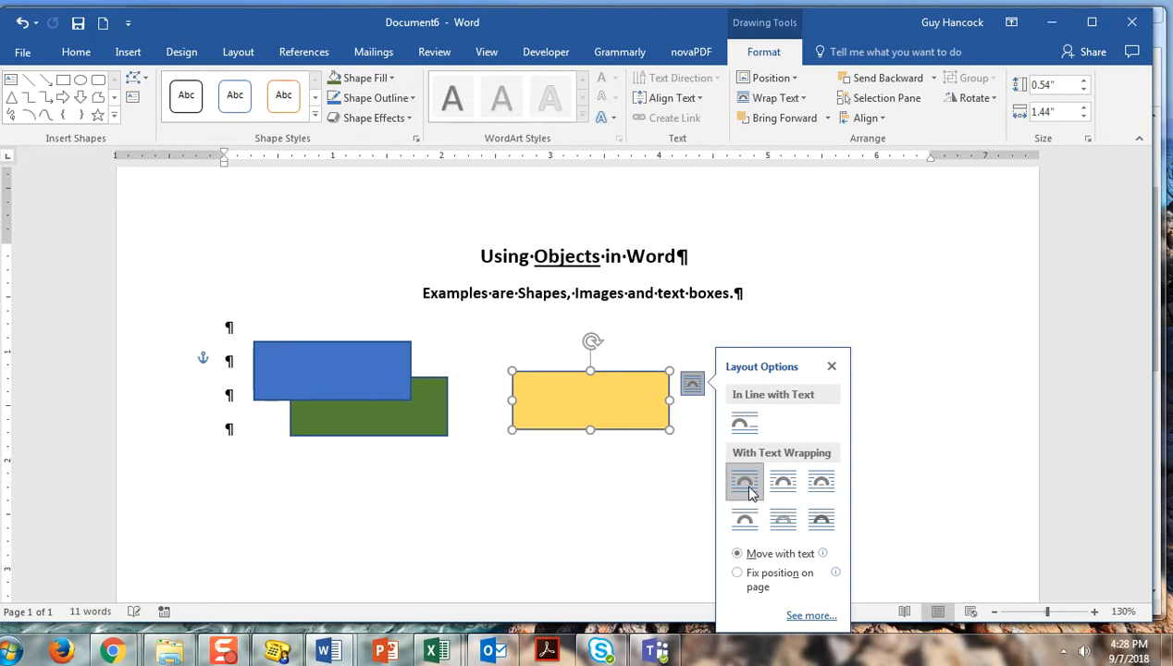
pyautogui.click(647, 380)
pyautogui.moveTo(648, 381); pyautogui.dragTo(618, 430)
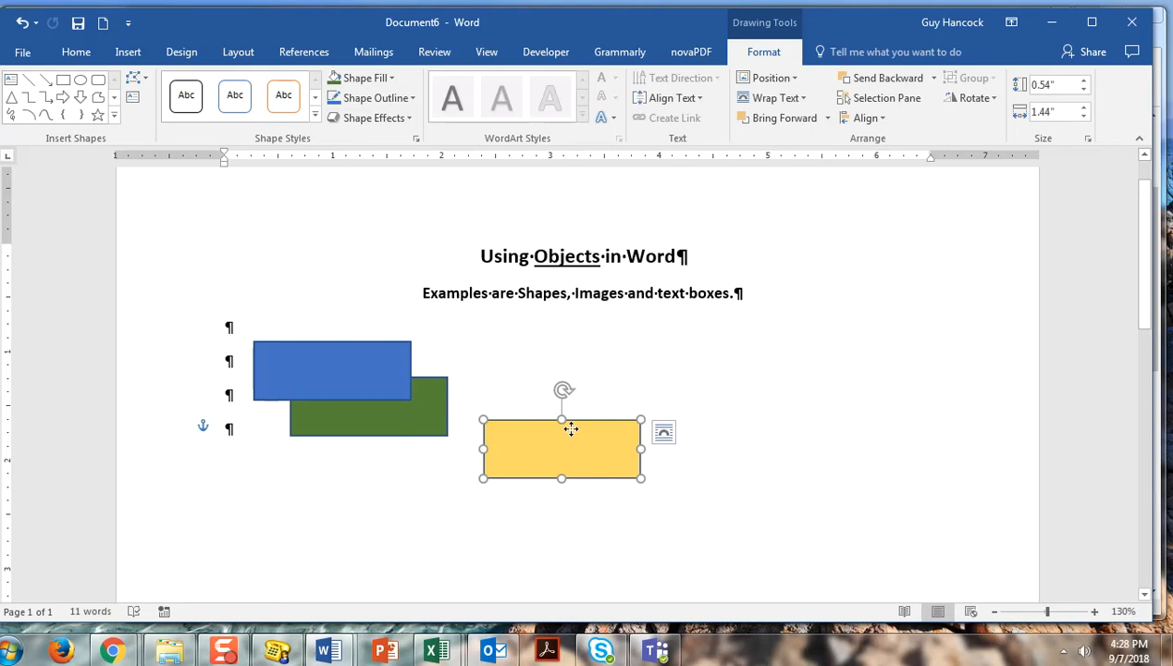
pyautogui.moveTo(571, 428); pyautogui.dragTo(629, 357)
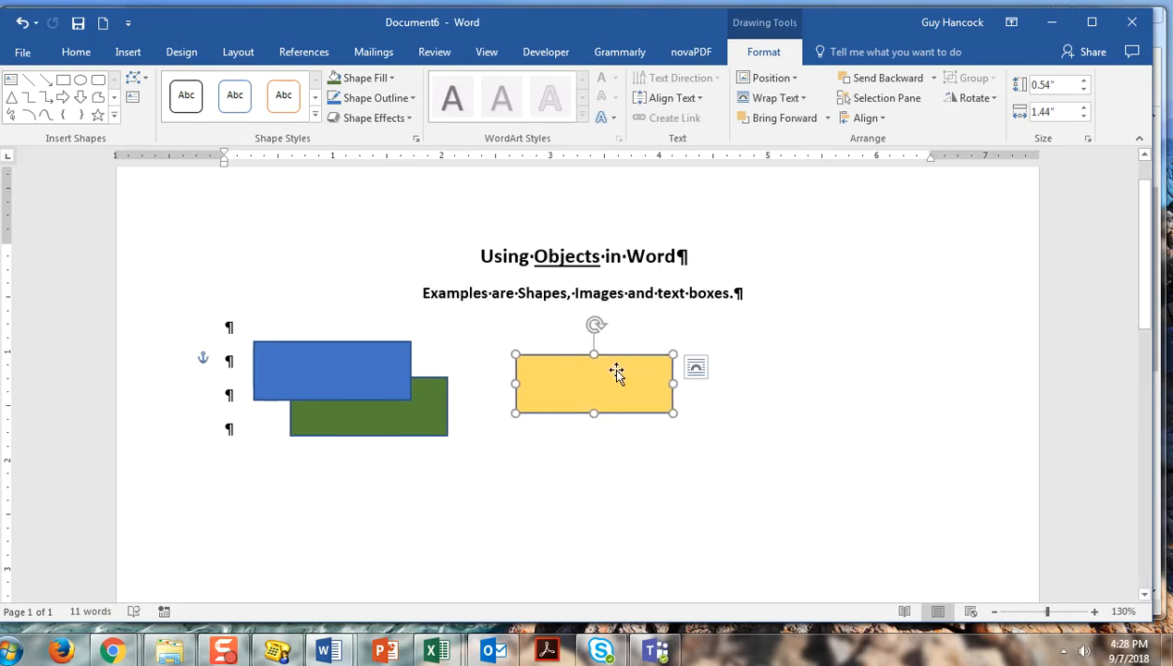
# Change the yellow rectangle's layout to In Line with Text and move it to the end of the subtitle line.
pyautogui.click(695, 368)
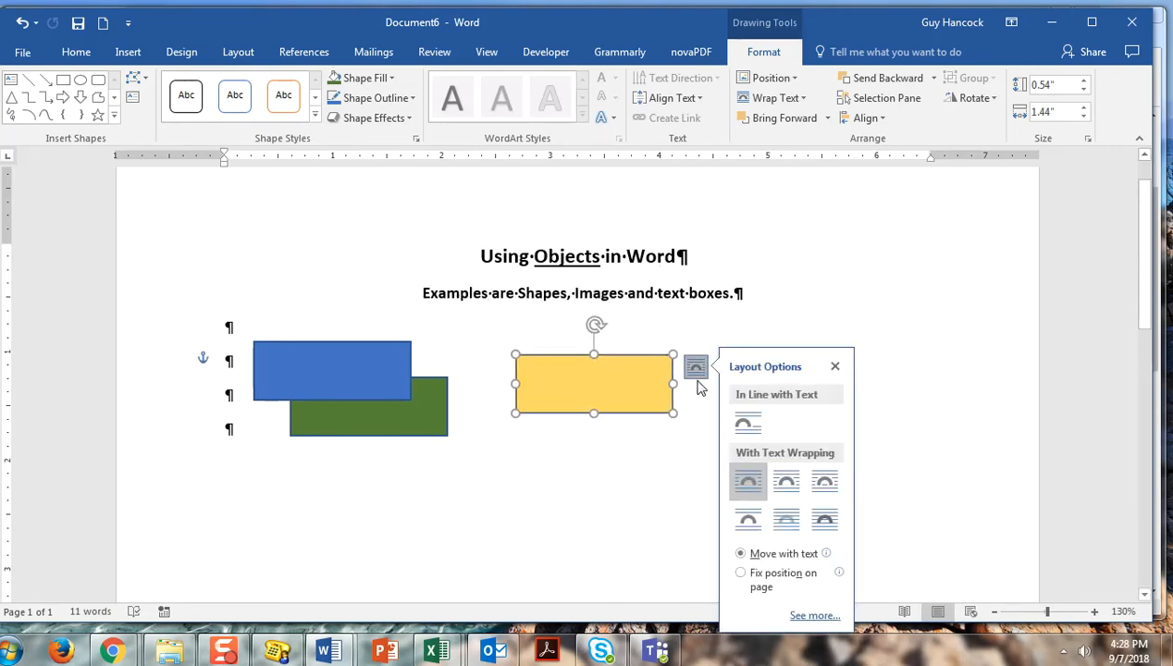
pyautogui.click(747, 426)
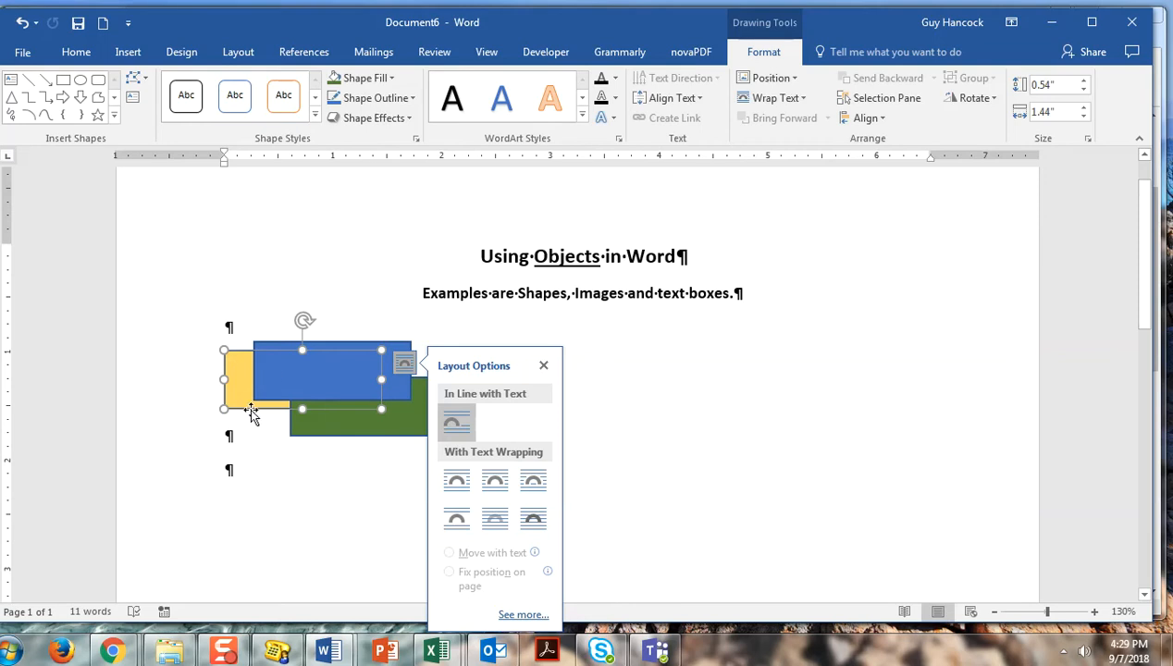
pyautogui.moveTo(251, 414); pyautogui.dragTo(654, 296)
pyautogui.moveTo(628, 338); pyautogui.dragTo(832, 340)
# Stretch the inline yellow rectangle to a height of about 1.29", try to move it down, and undo the resize.
pyautogui.moveTo(732, 340); pyautogui.dragTo(686, 427)
pyautogui.click(685, 425)
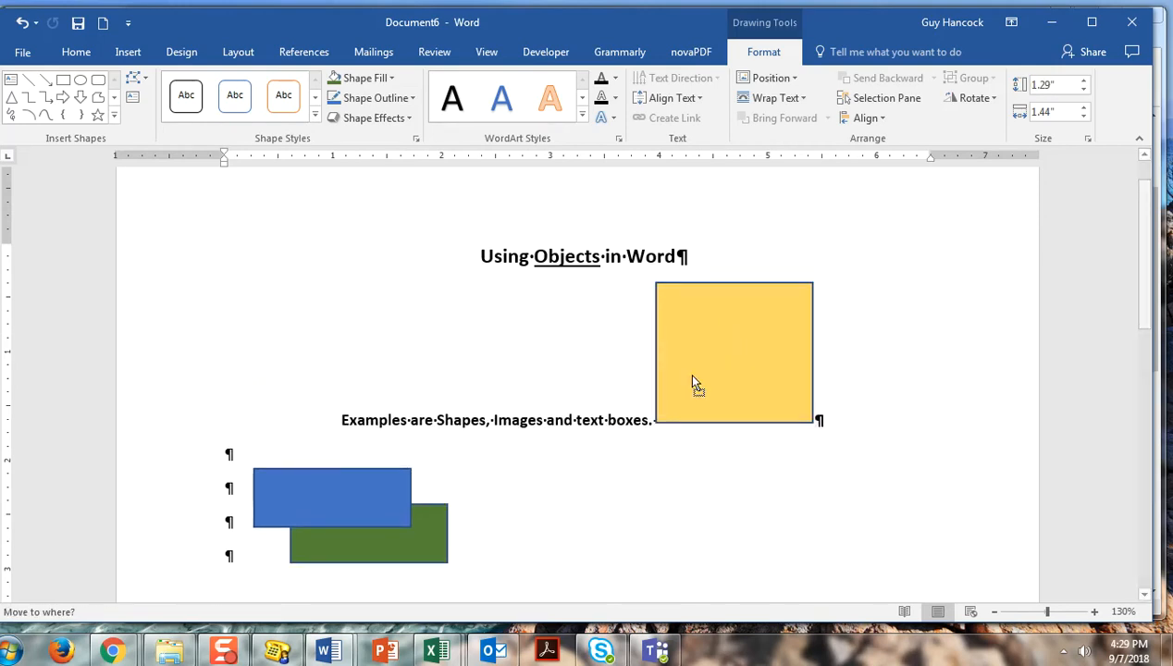
pyautogui.click(702, 412)
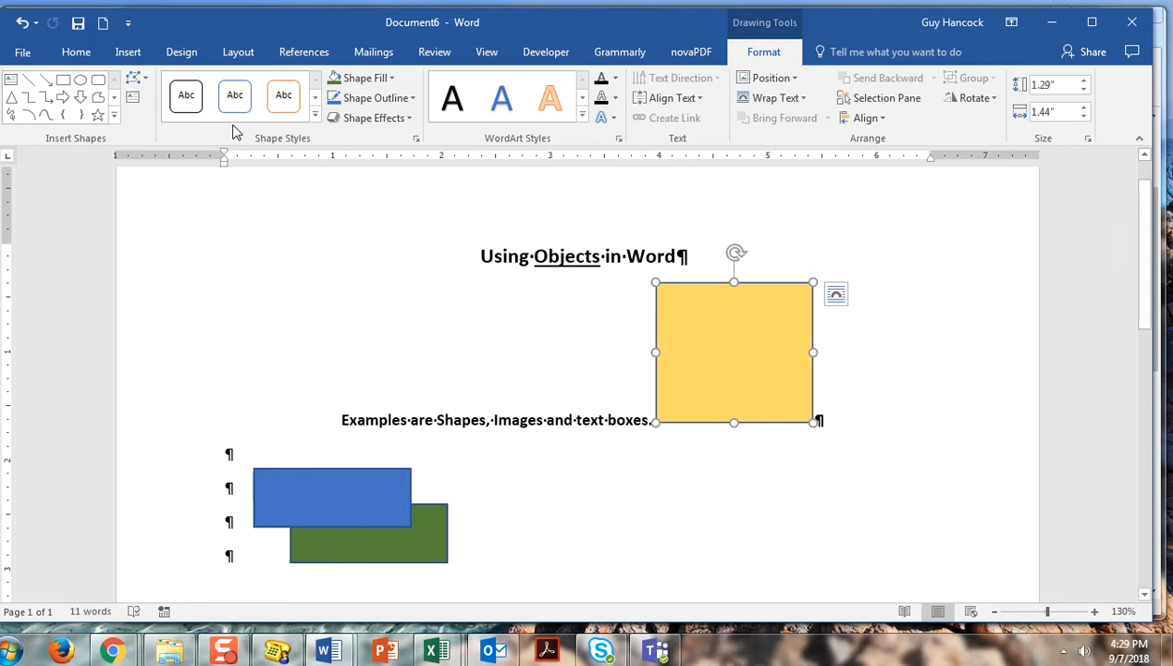
pyautogui.click(22, 22)
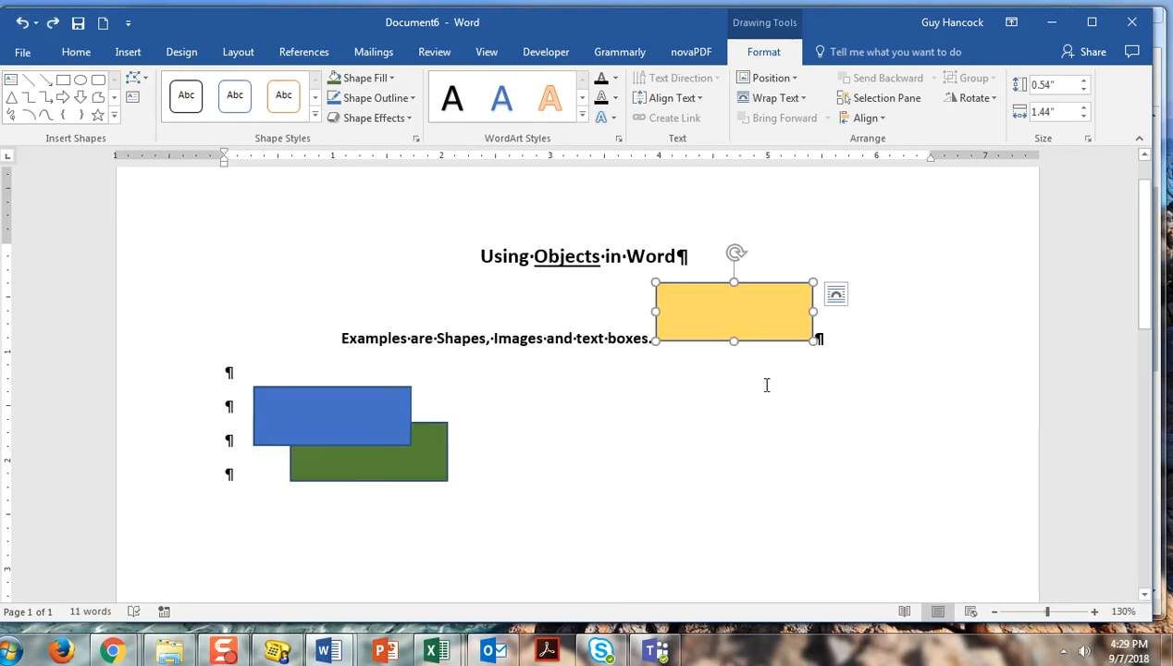
# Set the yellow rectangle's text wrapping to Square and place it overlapping the lower right corner of the green rectangle.
pyautogui.click(835, 294)
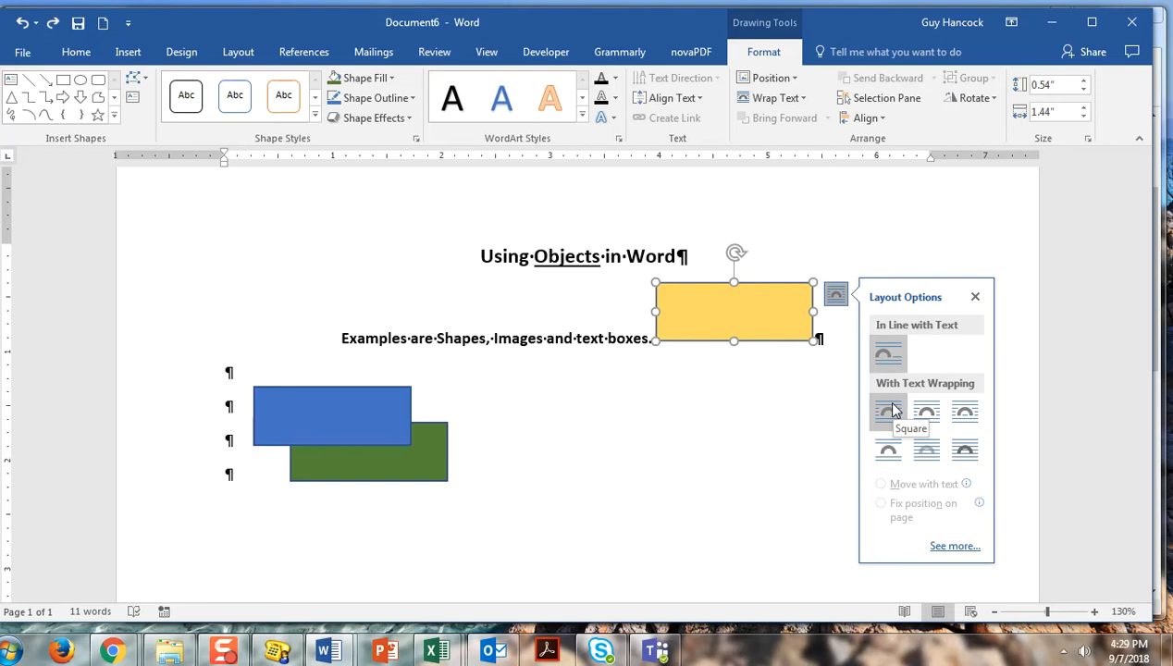
pyautogui.click(889, 412)
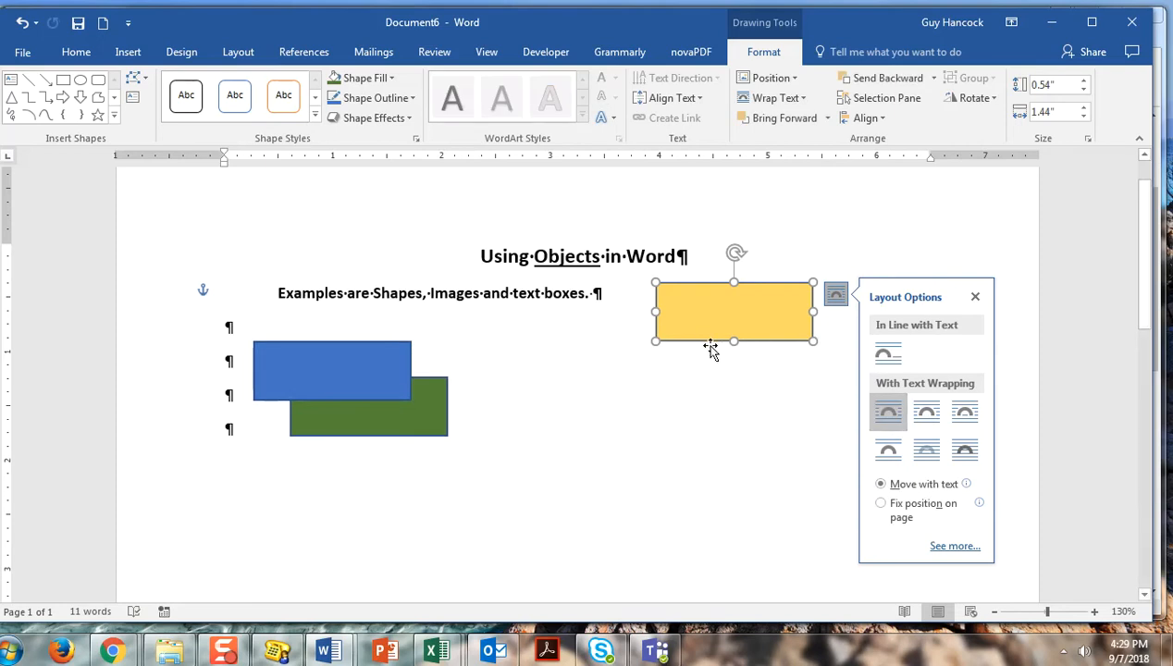
pyautogui.moveTo(711, 348); pyautogui.dragTo(399, 483)
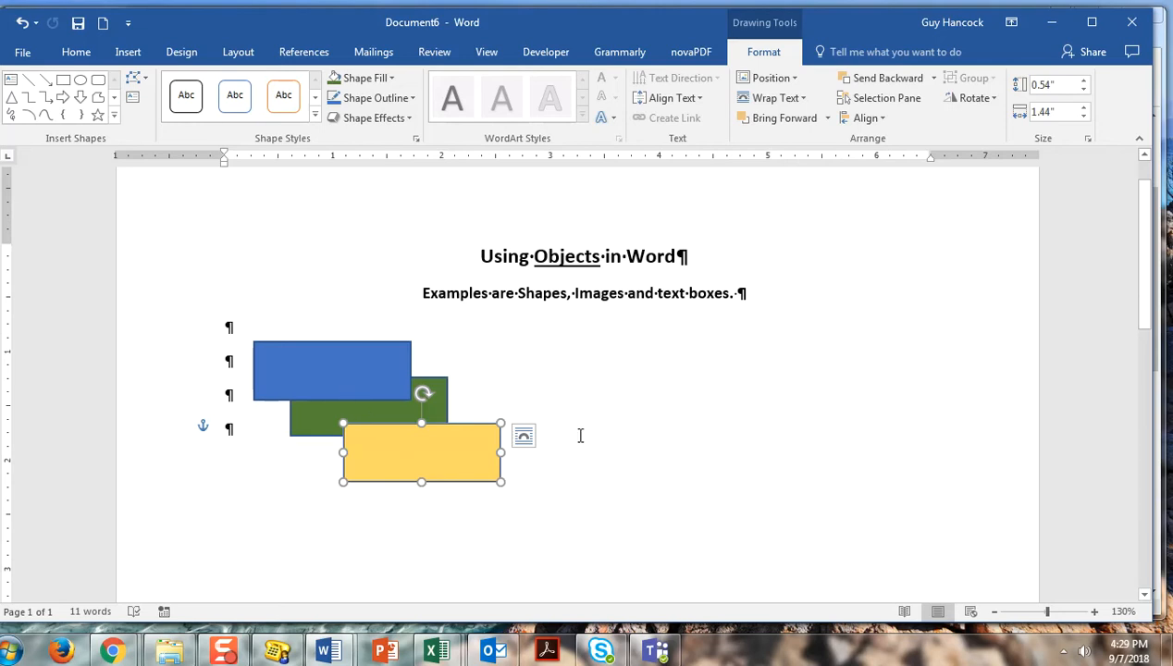
pyautogui.click(647, 407)
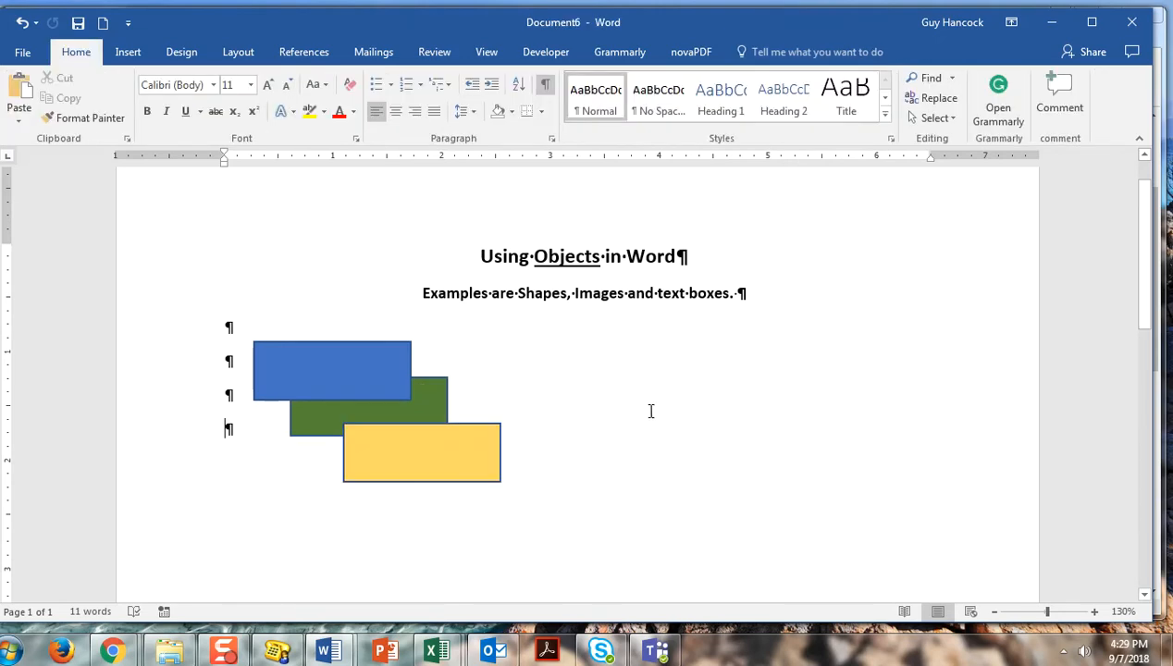
# Draw a heart shape about 1.38" high and 1.46" wide beside the rectangles, overlapping the yellow rectangle's right end.
pyautogui.click(127, 55)
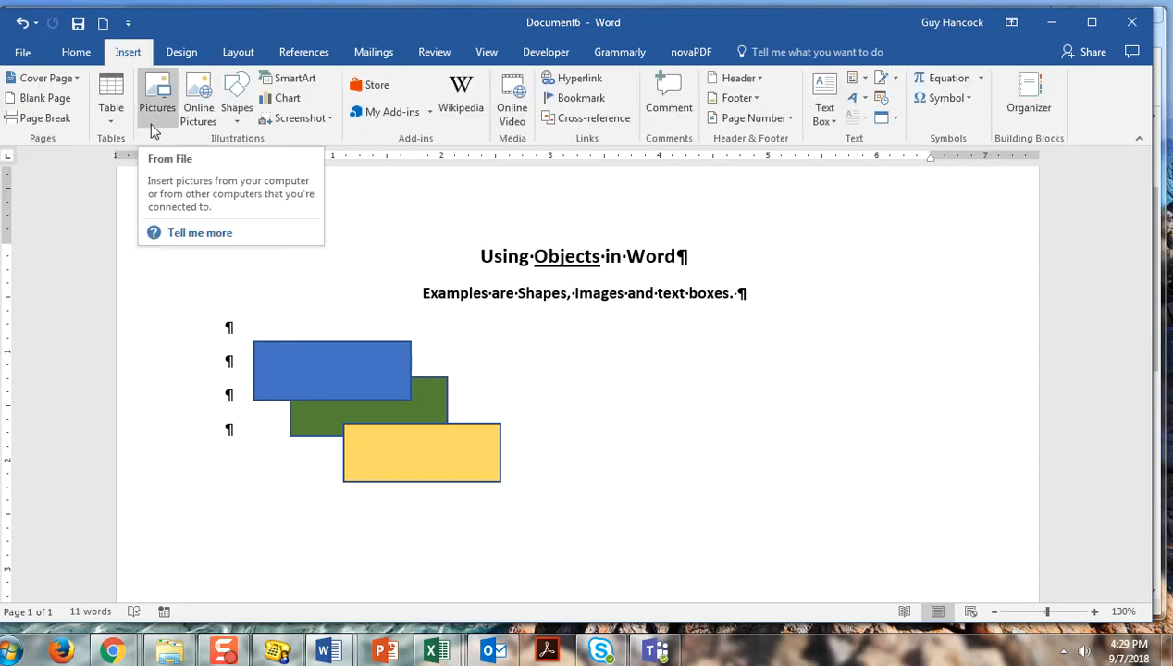
pyautogui.click(238, 116)
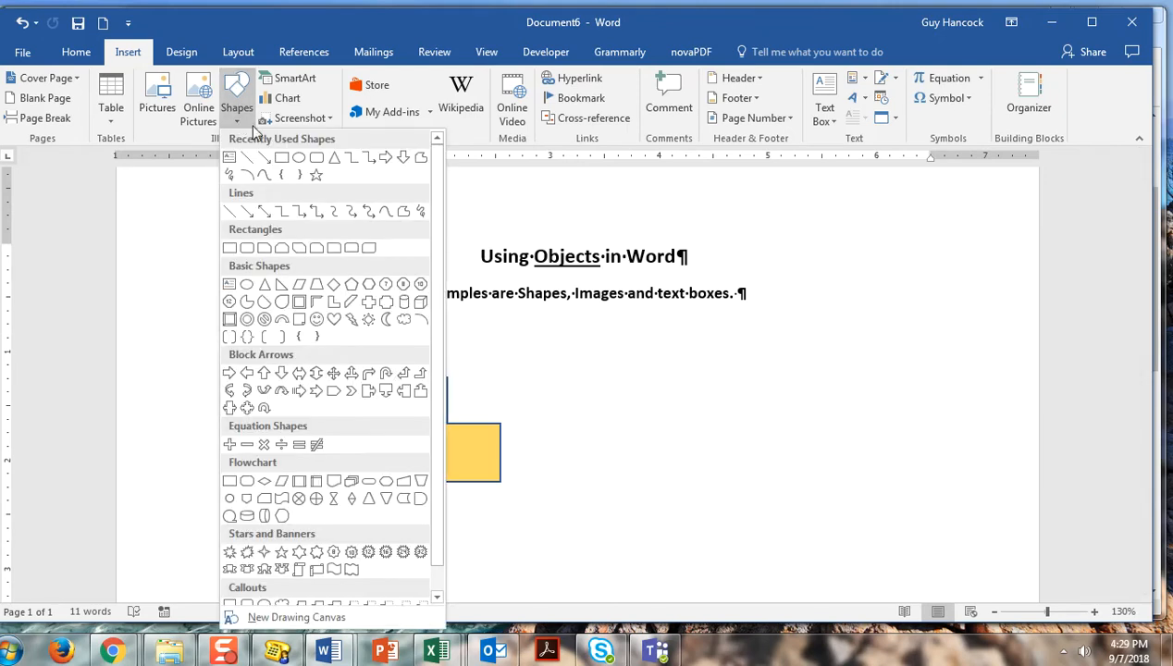
pyautogui.click(333, 319)
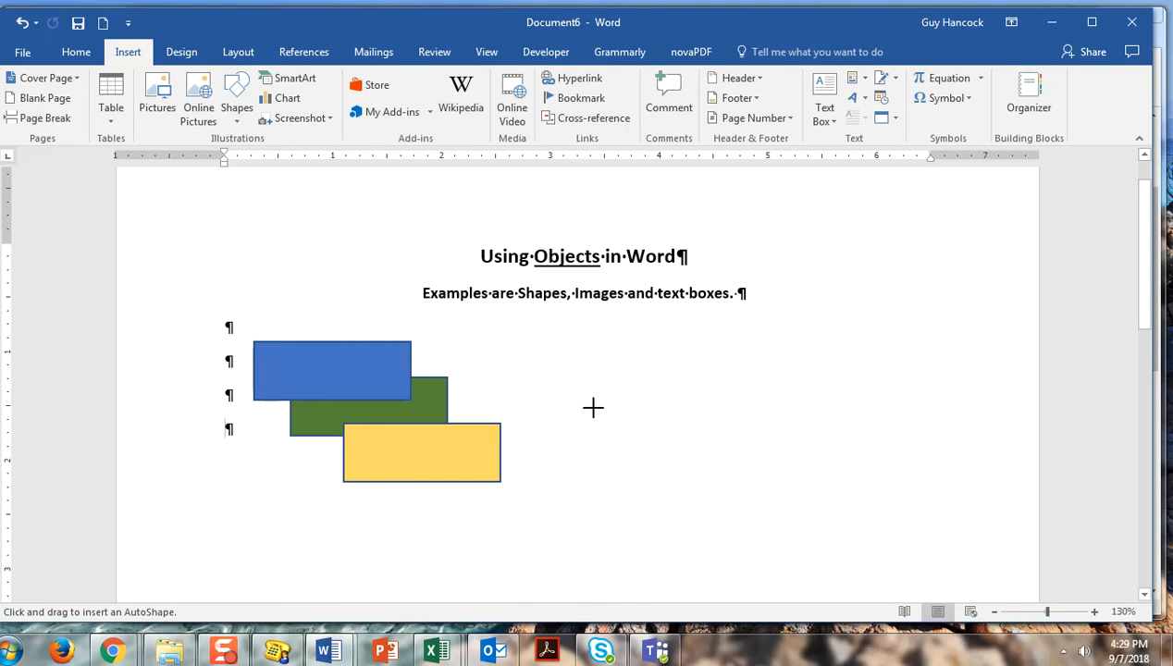
pyautogui.moveTo(466, 346)
pyautogui.mouseDown()
pyautogui.moveTo(627, 435)
pyautogui.moveTo(626, 500)
pyautogui.mouseUp()
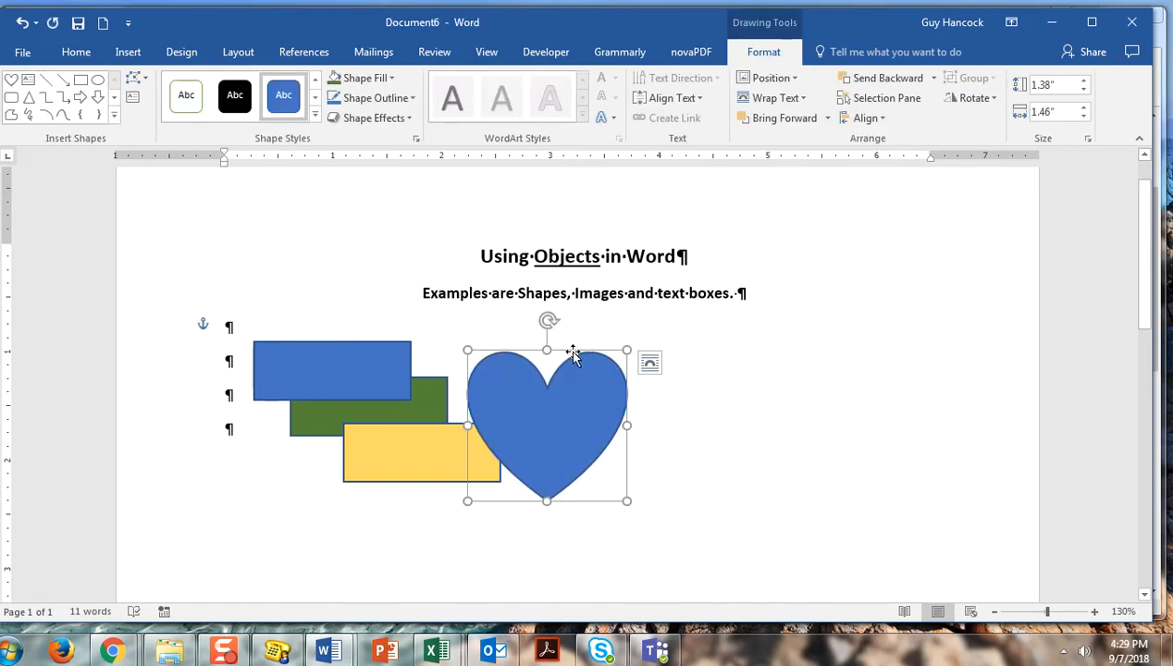
pyautogui.moveTo(573, 356); pyautogui.dragTo(557, 378)
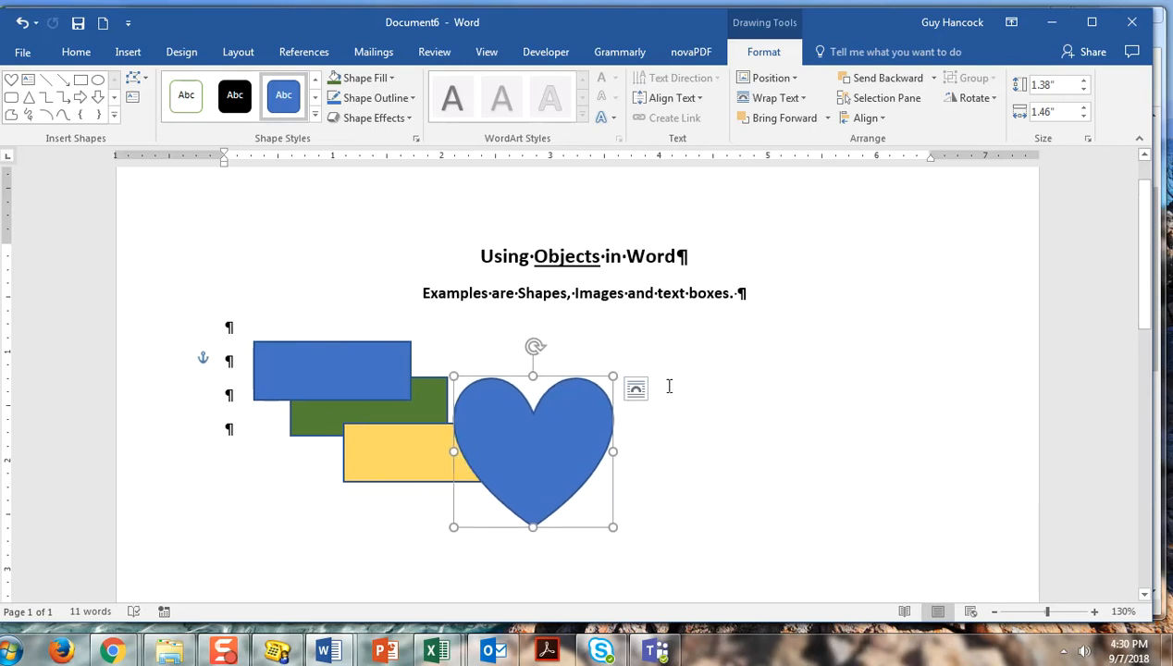
# Set the heart's text wrapping to Square and deselect it.
pyautogui.click(635, 389)
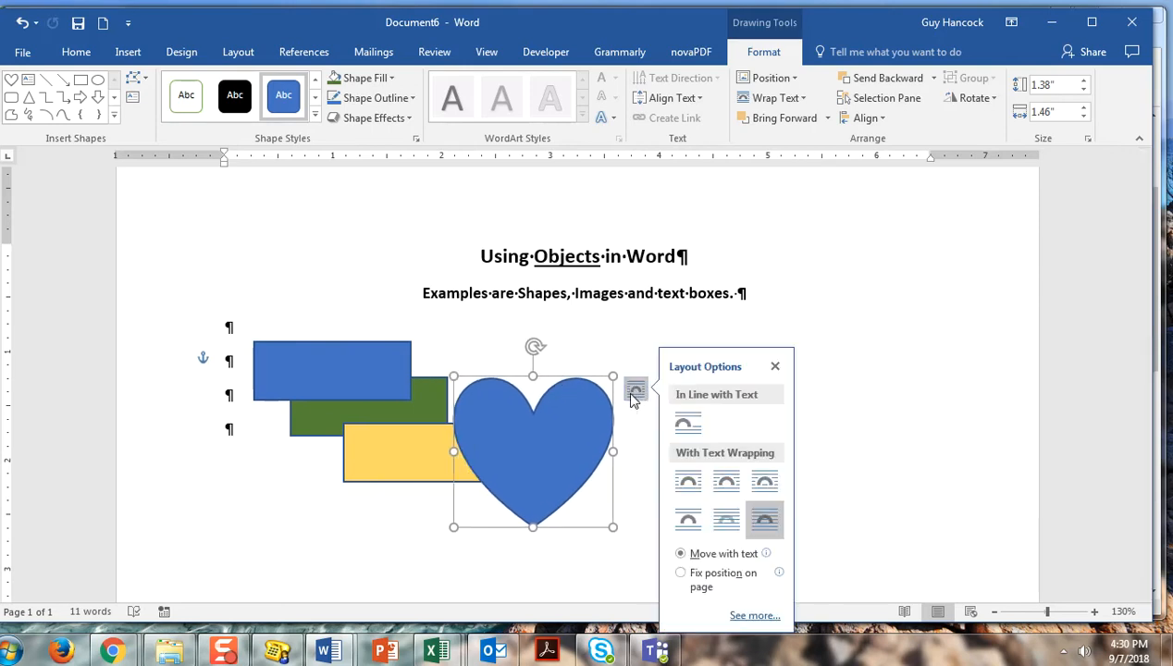
pyautogui.click(686, 483)
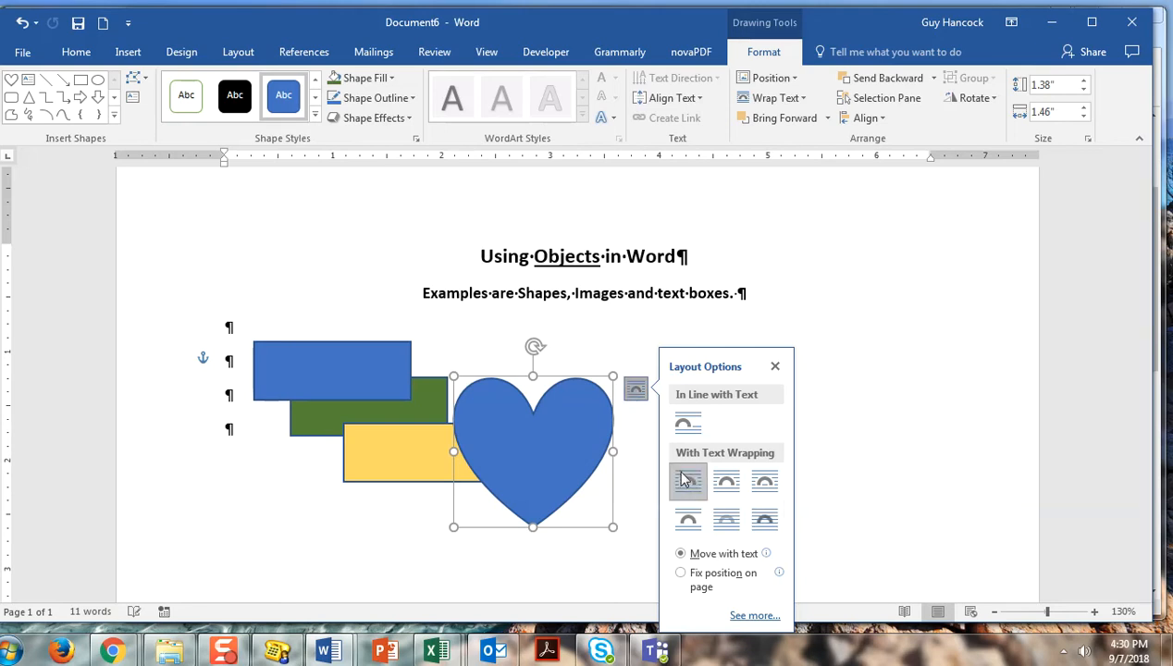
pyautogui.click(885, 430)
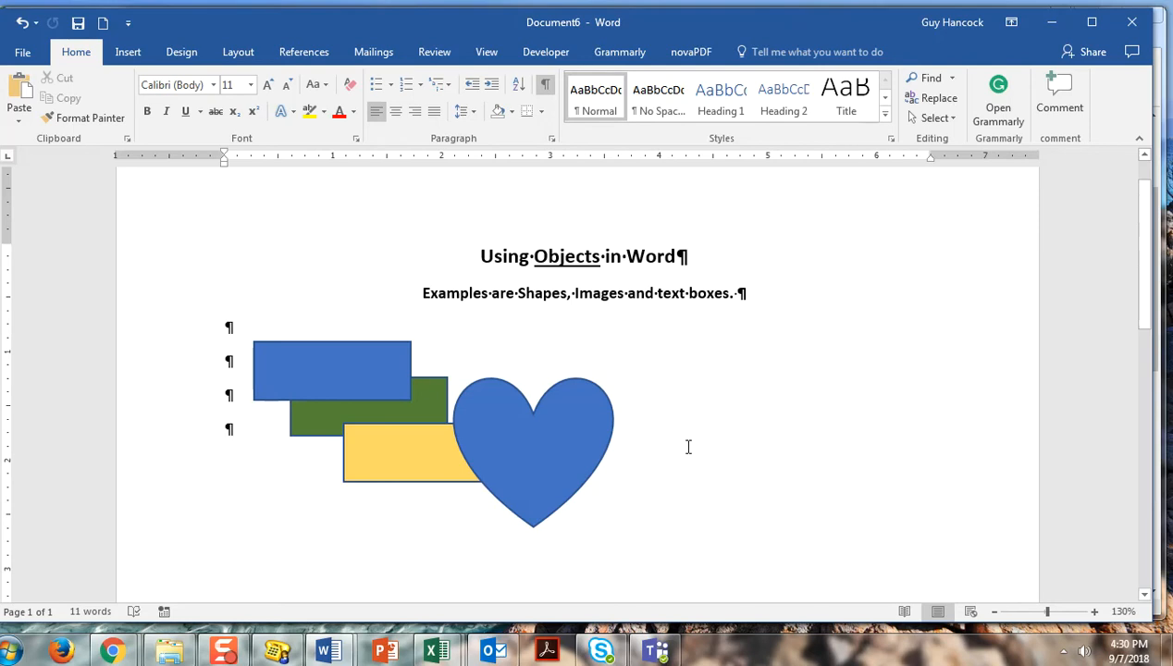
# Search Bing for online pictures of "dogs" to insert into the document.
pyautogui.click(128, 56)
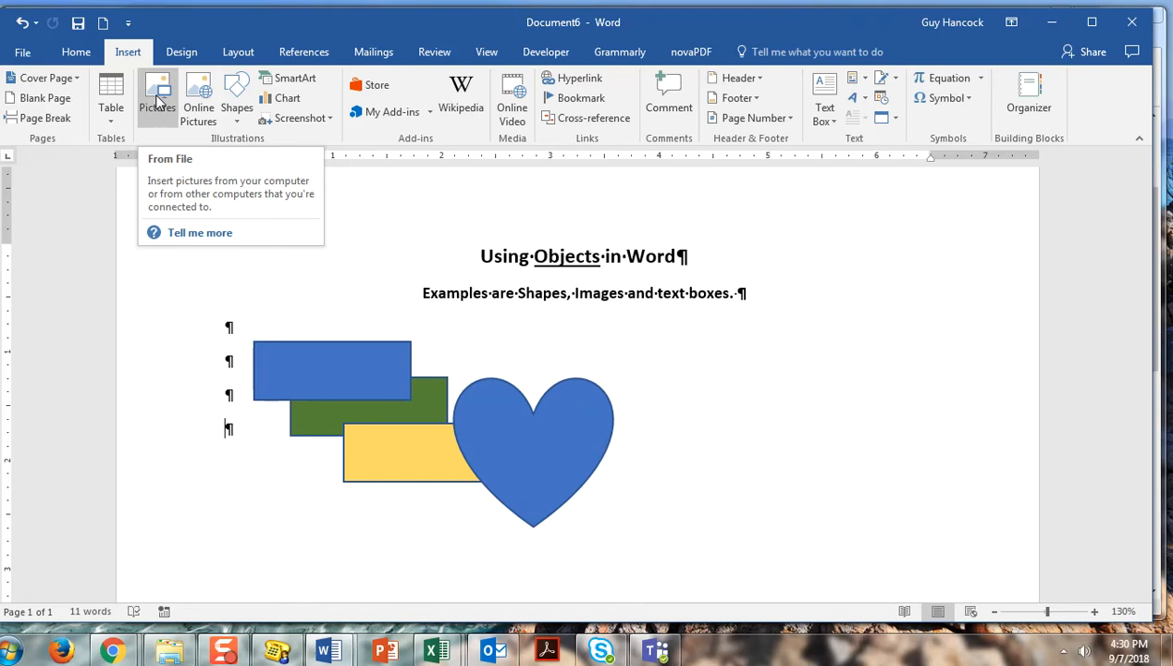
pyautogui.click(206, 97)
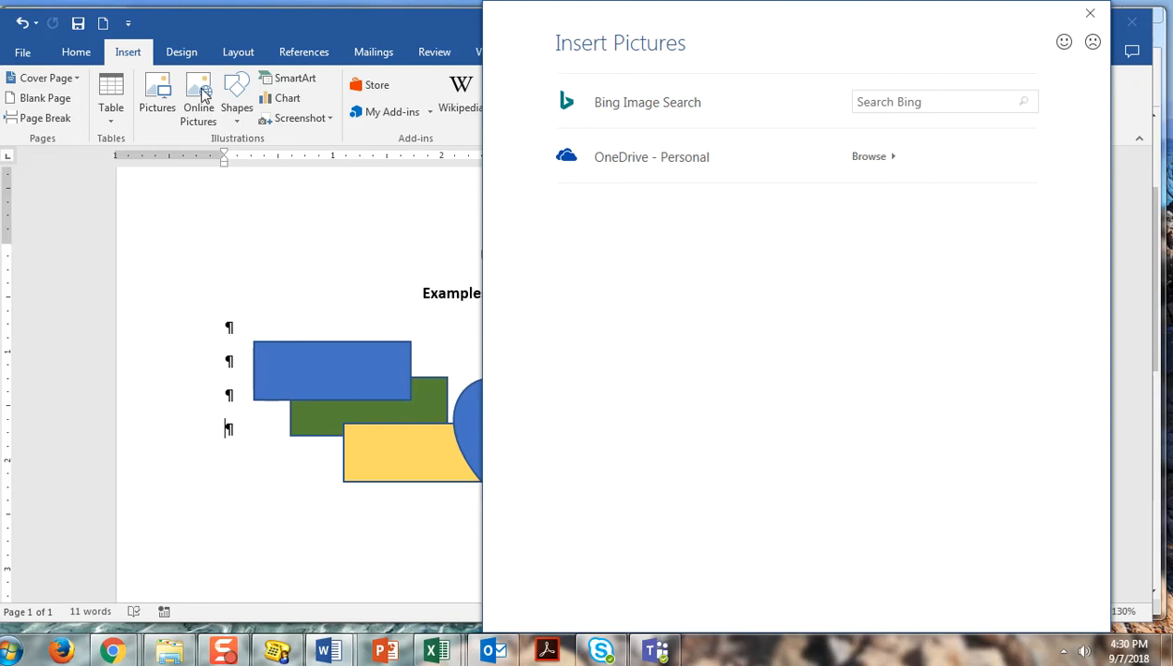
pyautogui.click(904, 103)
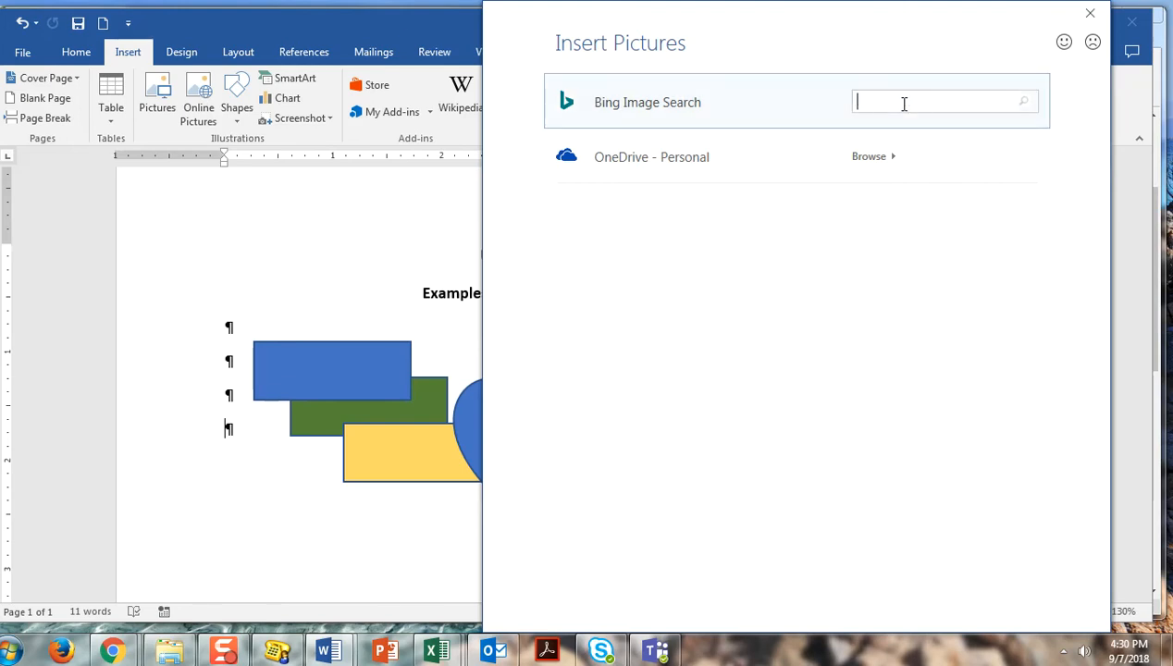
pyautogui.write('dogs')
pyautogui.press('Return')
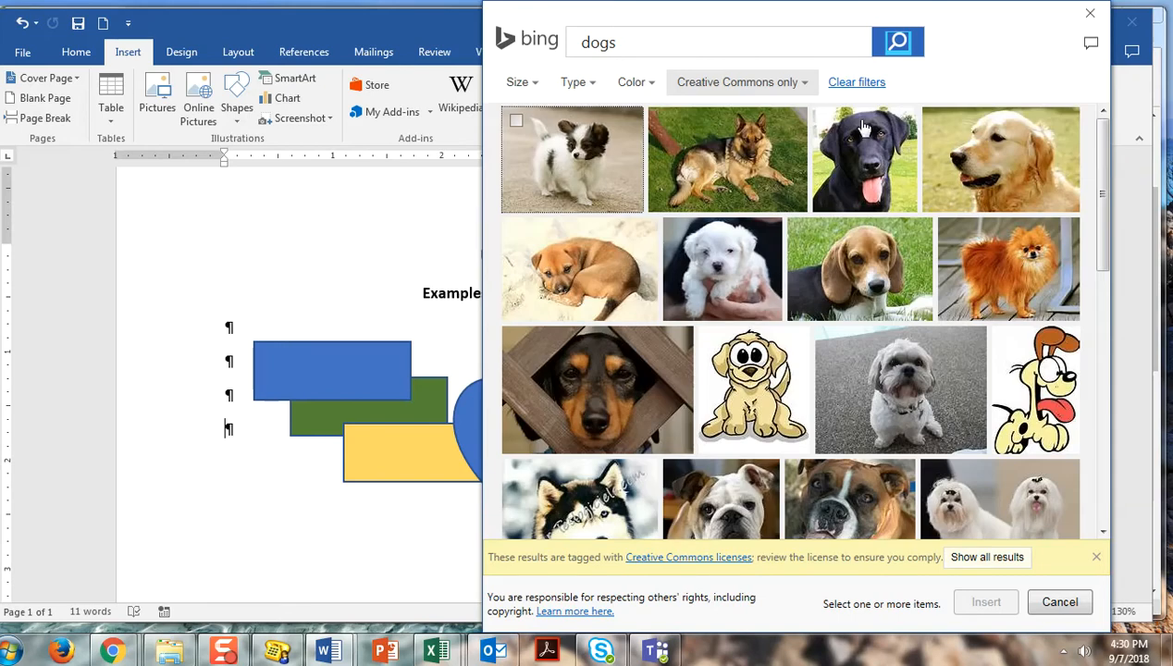
# Select the black Labrador and beagle pictures from the search results and insert both into the document.
pyautogui.moveTo(837, 139)
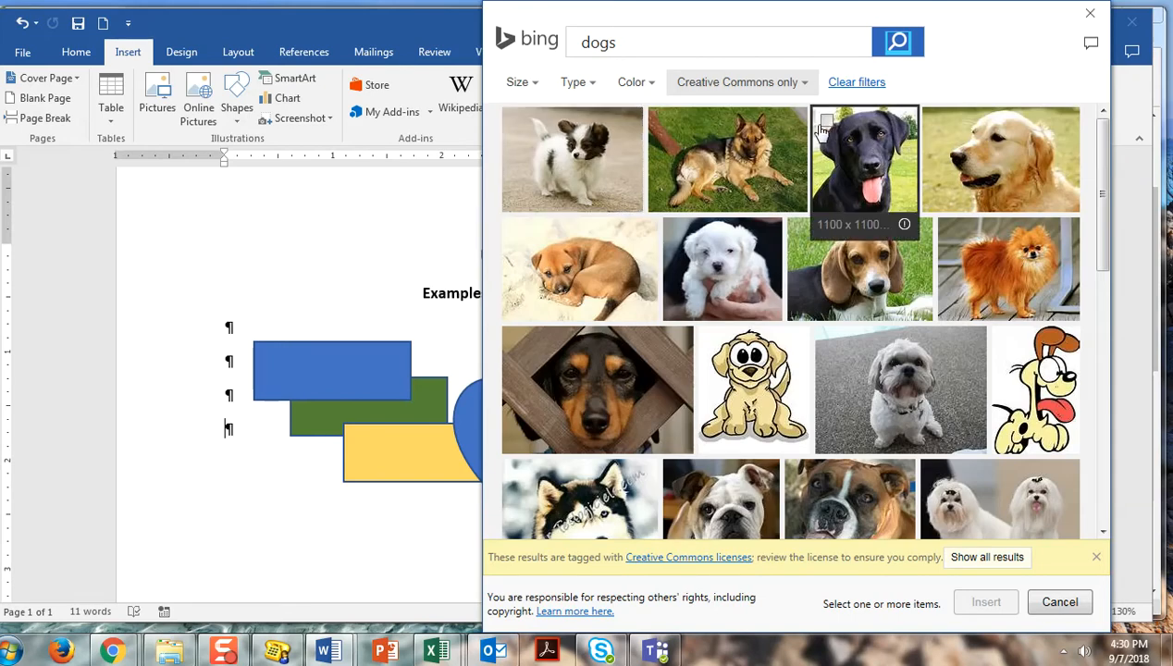
pyautogui.click(823, 131)
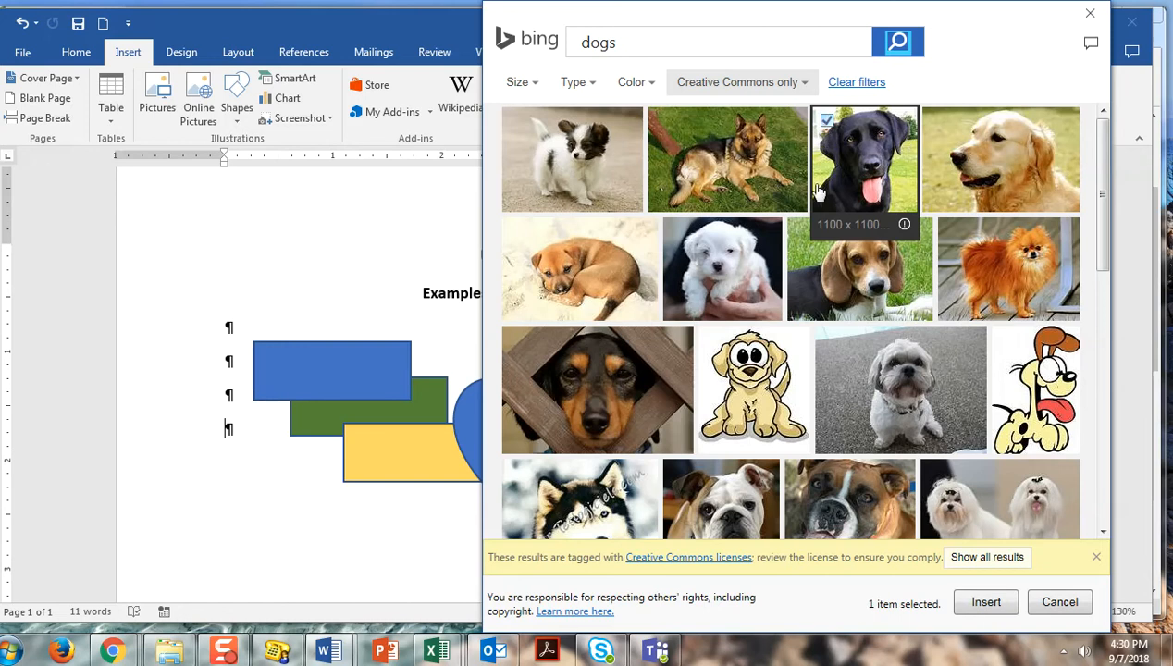
pyautogui.click(801, 233)
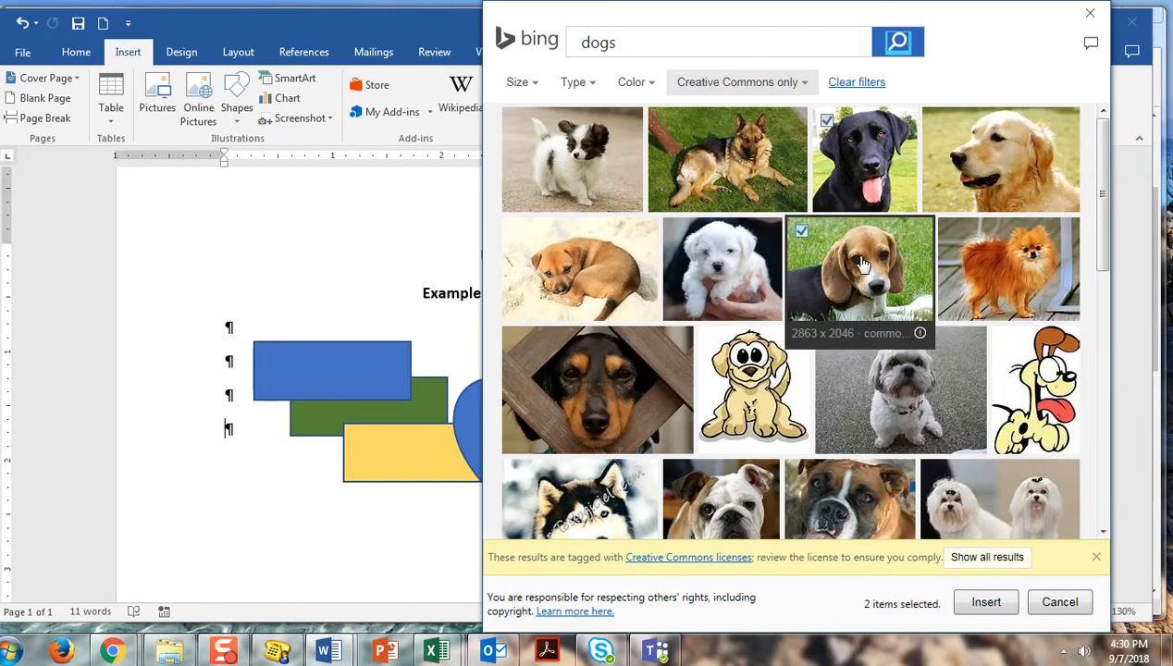
pyautogui.click(982, 603)
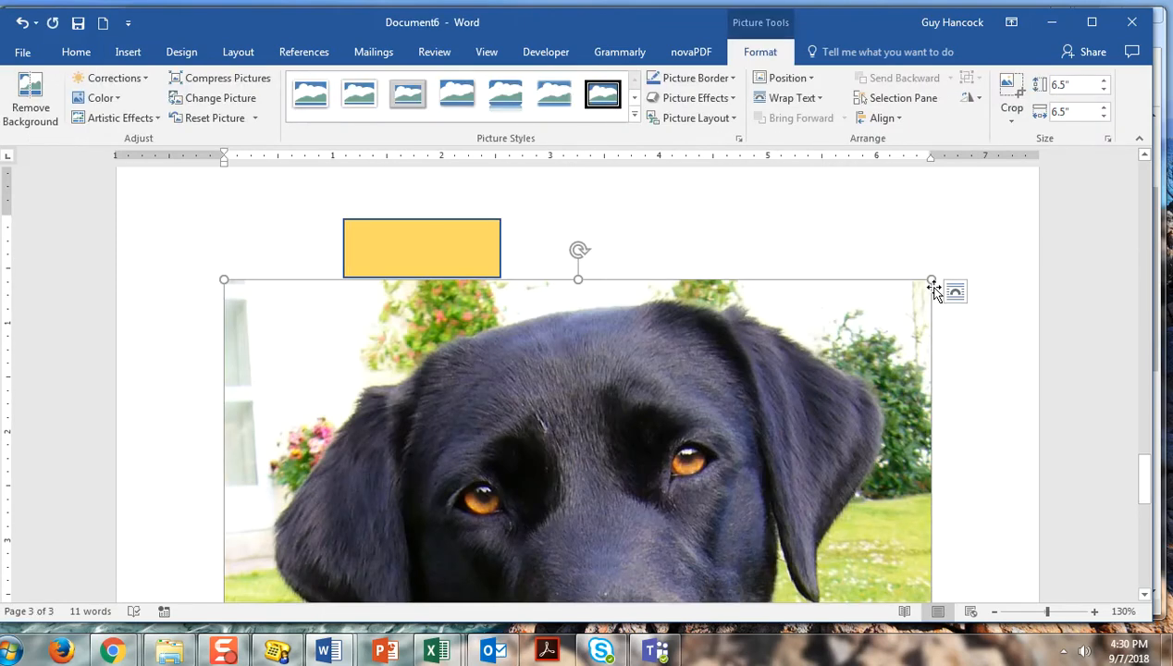
# Shrink the black Labrador picture proportionally from its corner to about 1.83" by 1.83".
pyautogui.moveTo(932, 279); pyautogui.dragTo(296, 522)
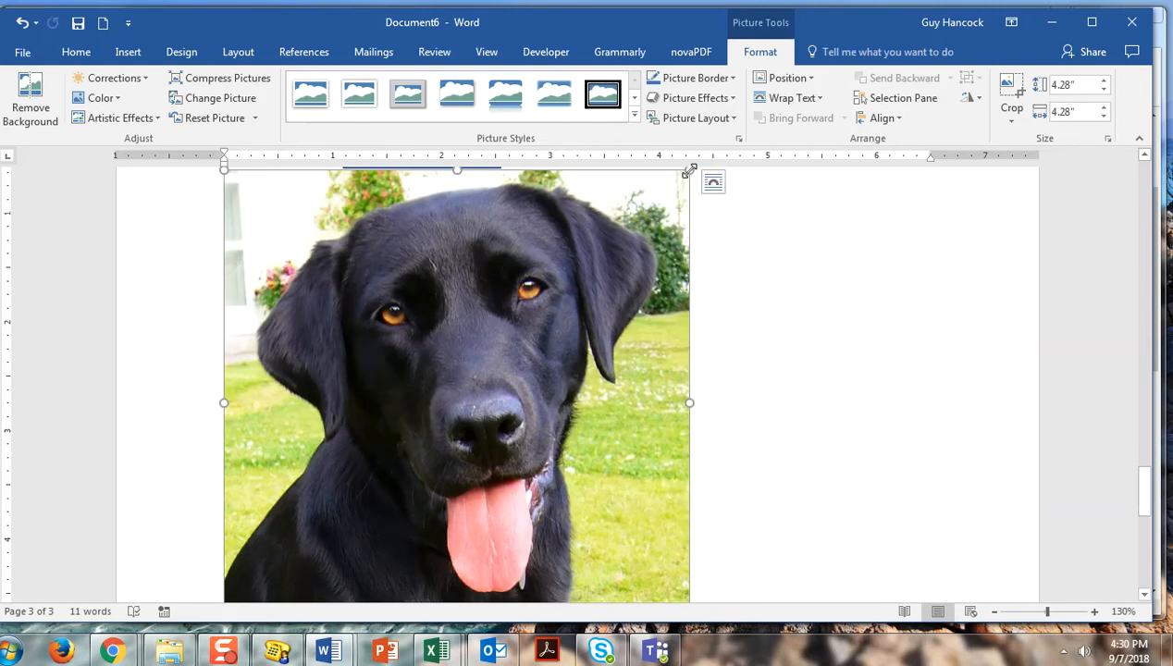
pyautogui.moveTo(689, 169); pyautogui.dragTo(341, 435)
pyautogui.scroll(3, 549, 391)
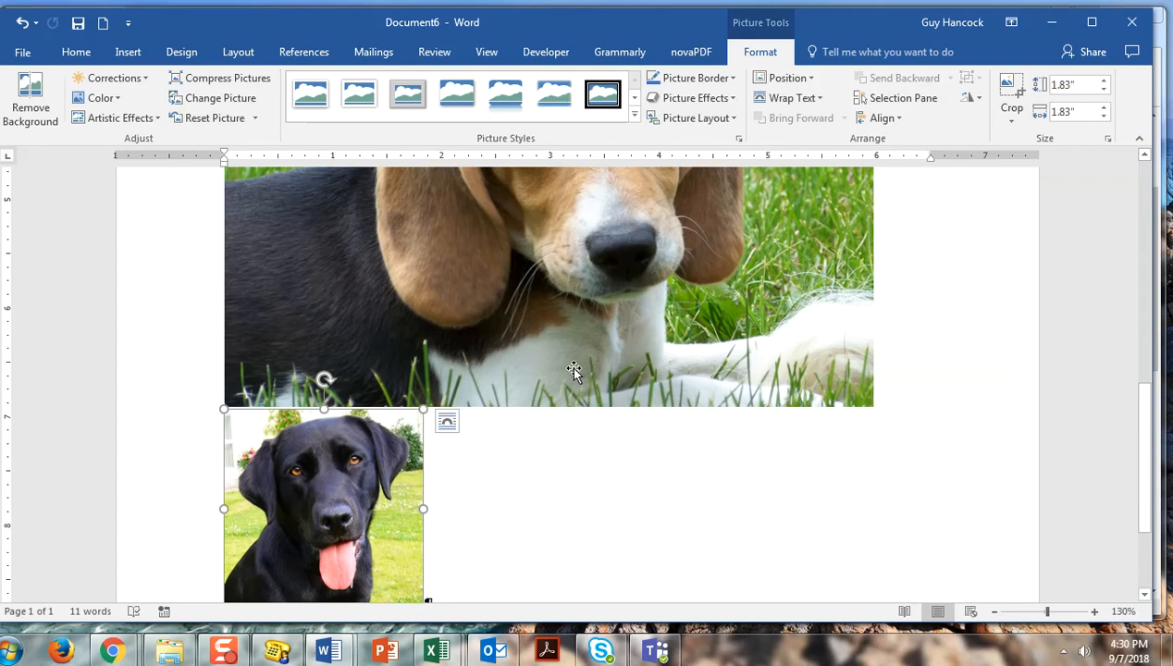
# Shrink the beagle picture proportionally from its corner to about 1.34" high by 1.87" wide and deselect it.
pyautogui.click(586, 373)
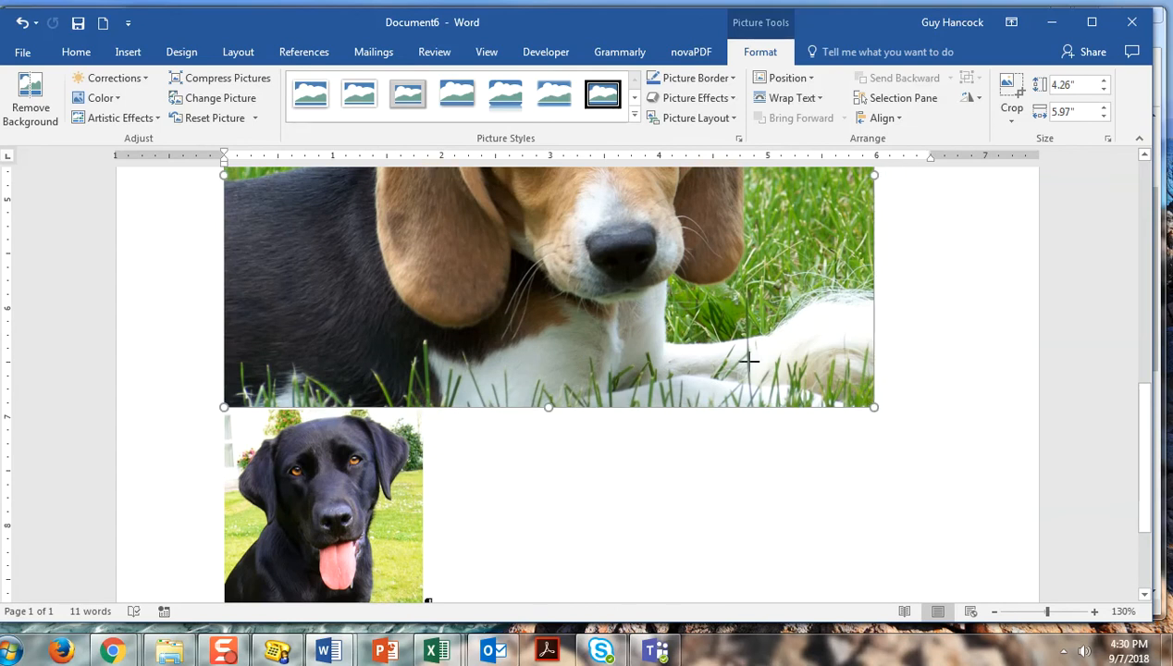
pyautogui.moveTo(877, 409); pyautogui.dragTo(567, 186)
pyautogui.scroll(2, 629, 374)
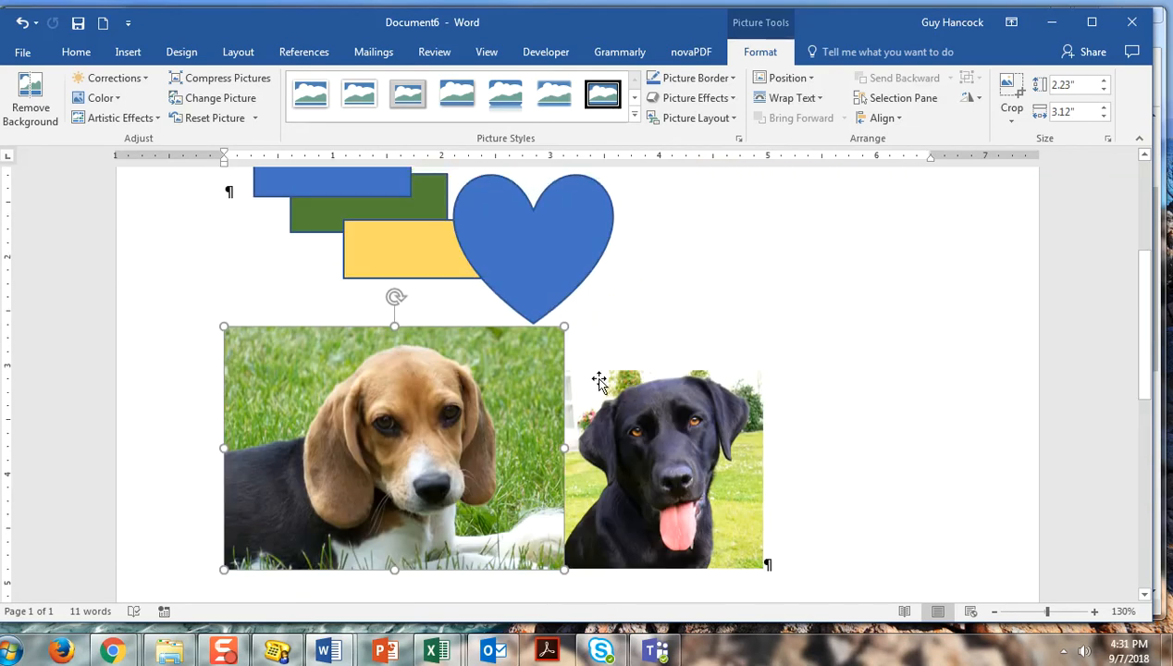
pyautogui.moveTo(562, 327); pyautogui.dragTo(420, 413)
pyautogui.click(641, 466)
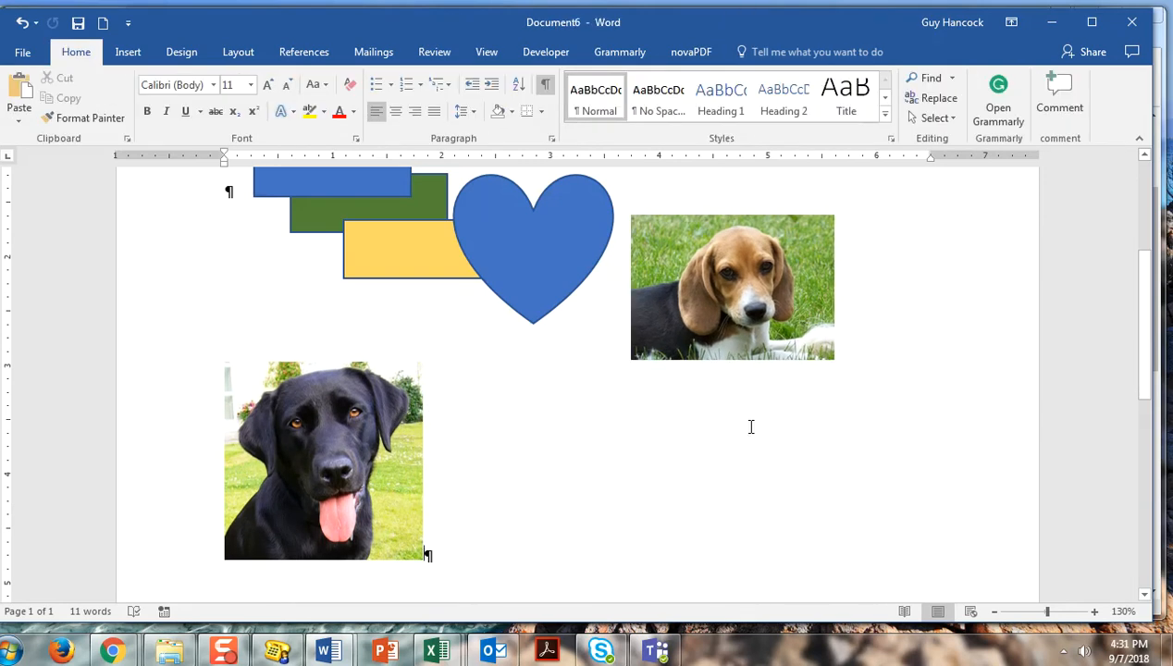
# Set the beagle picture's text wrapping to Square.
pyautogui.click(799, 250)
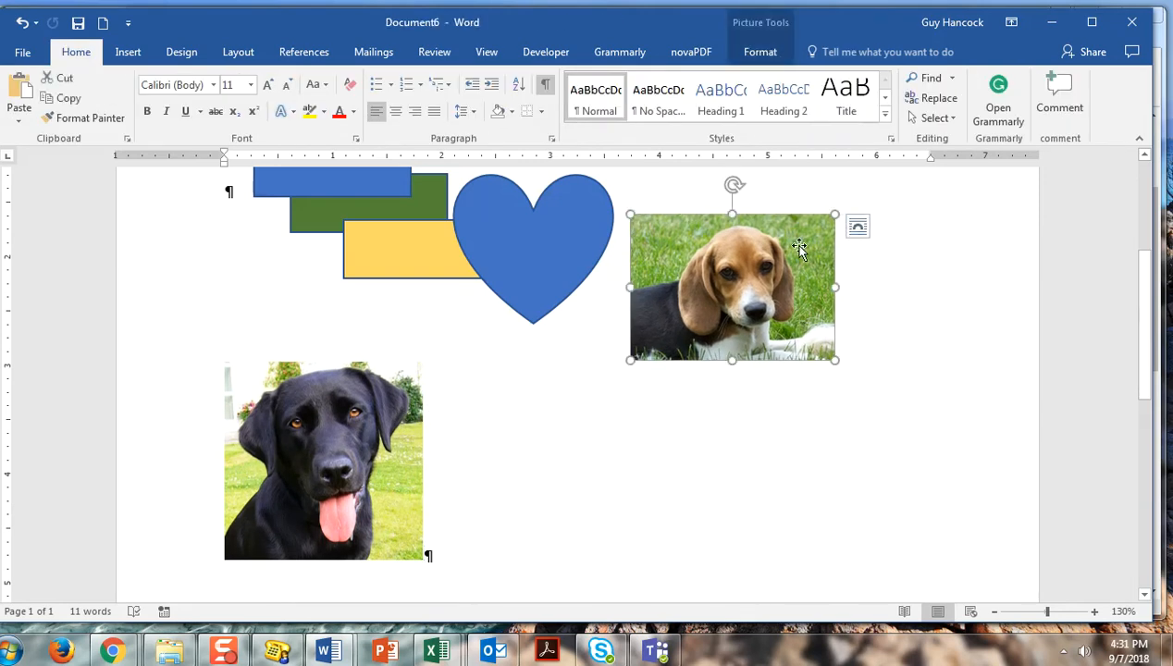
pyautogui.click(851, 233)
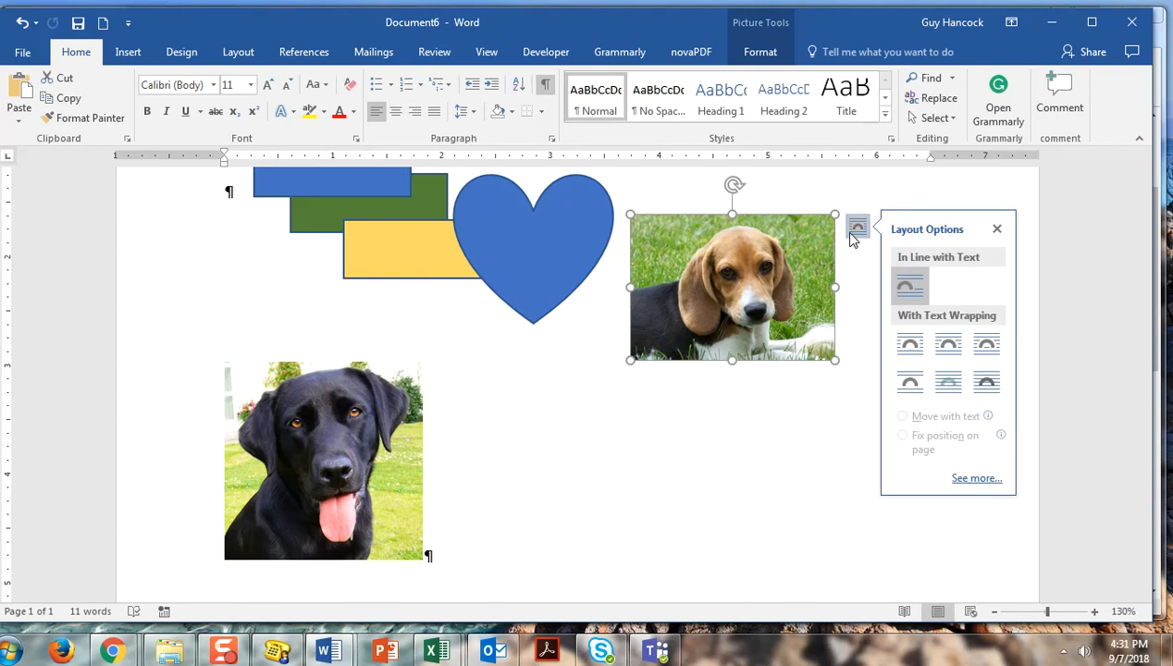
pyautogui.click(905, 350)
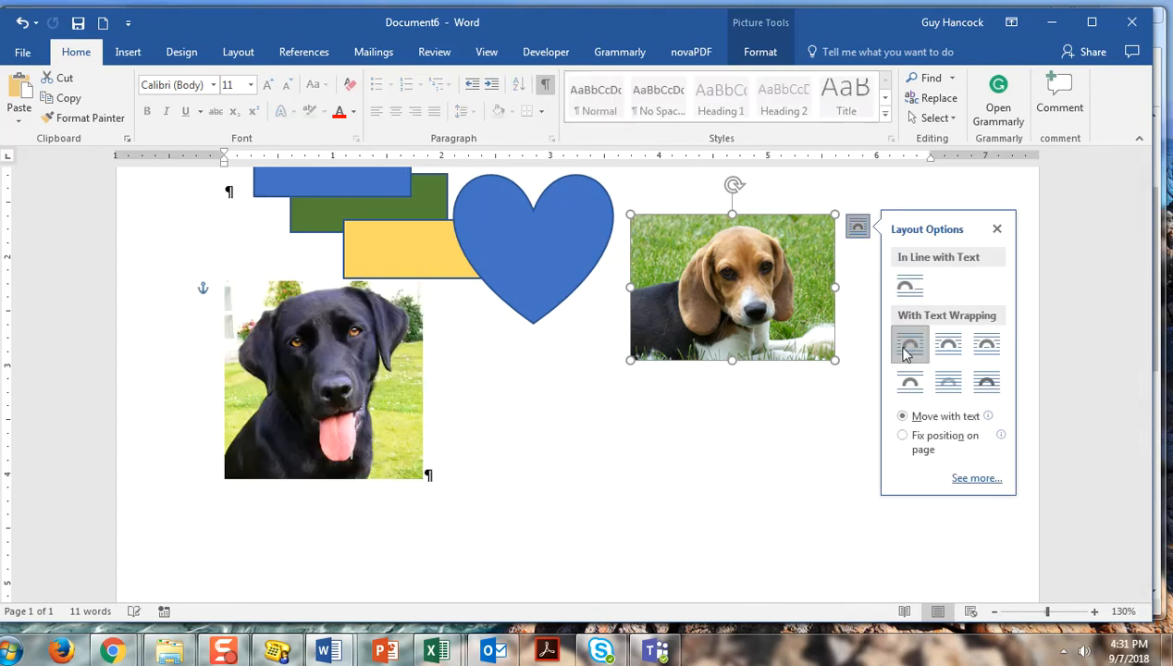
# Set the black Labrador picture's text wrapping to Square and move both dog pictures lower on the page.
pyautogui.click(274, 337)
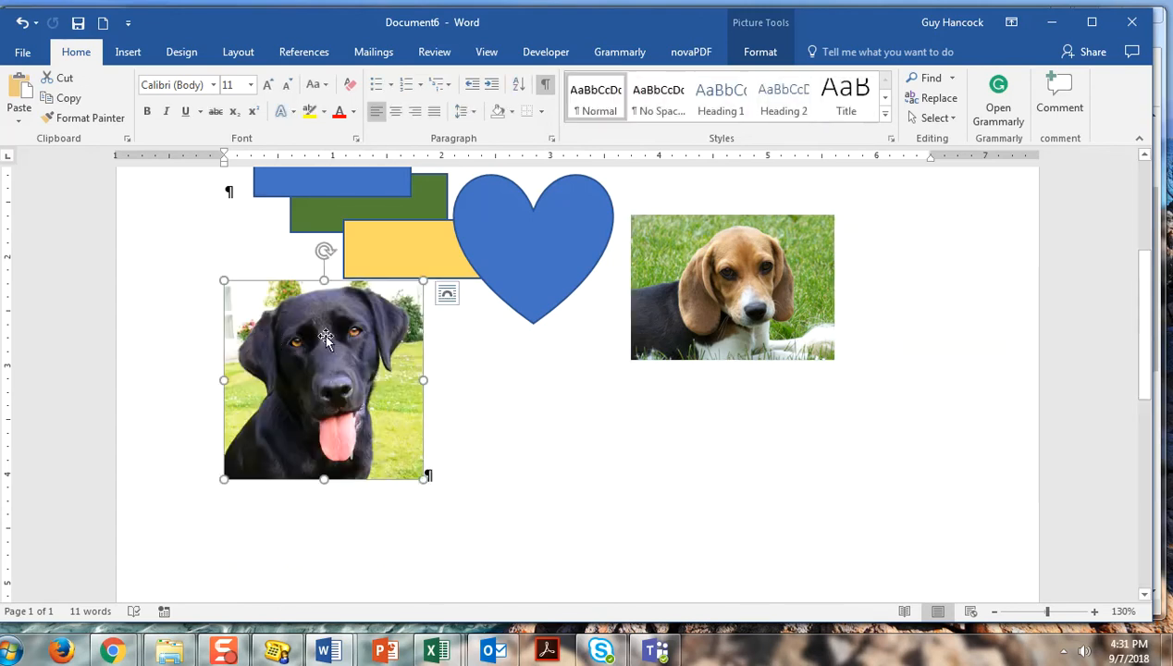
pyautogui.click(446, 294)
pyautogui.click(498, 410)
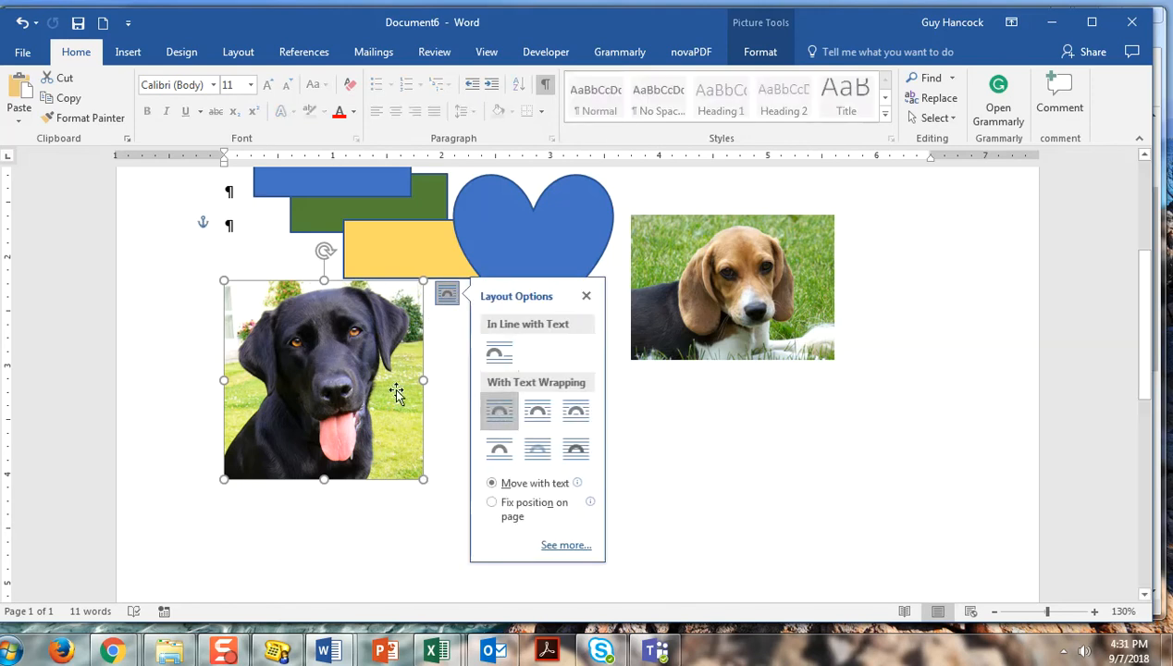
pyautogui.click(465, 412)
pyautogui.moveTo(322, 359); pyautogui.dragTo(394, 435)
pyautogui.moveTo(758, 341); pyautogui.dragTo(771, 422)
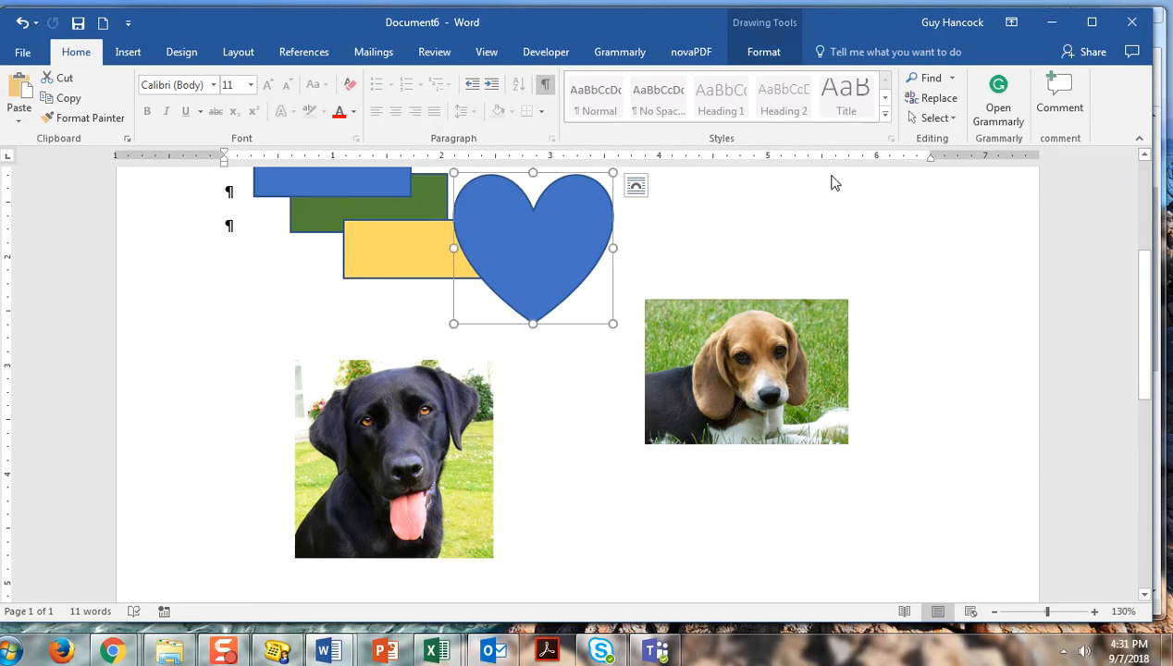
# Bring the blue heart to the front and move it so it overlaps the upper-left corner of the beagle picture.
pyautogui.click(781, 56)
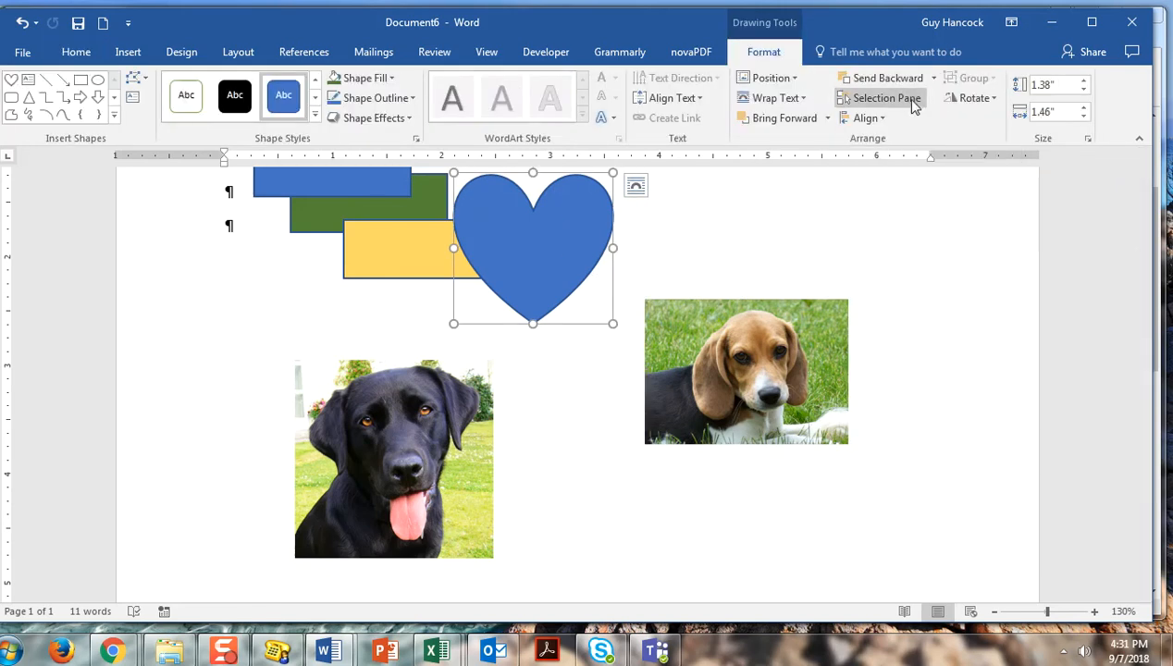
pyautogui.click(827, 119)
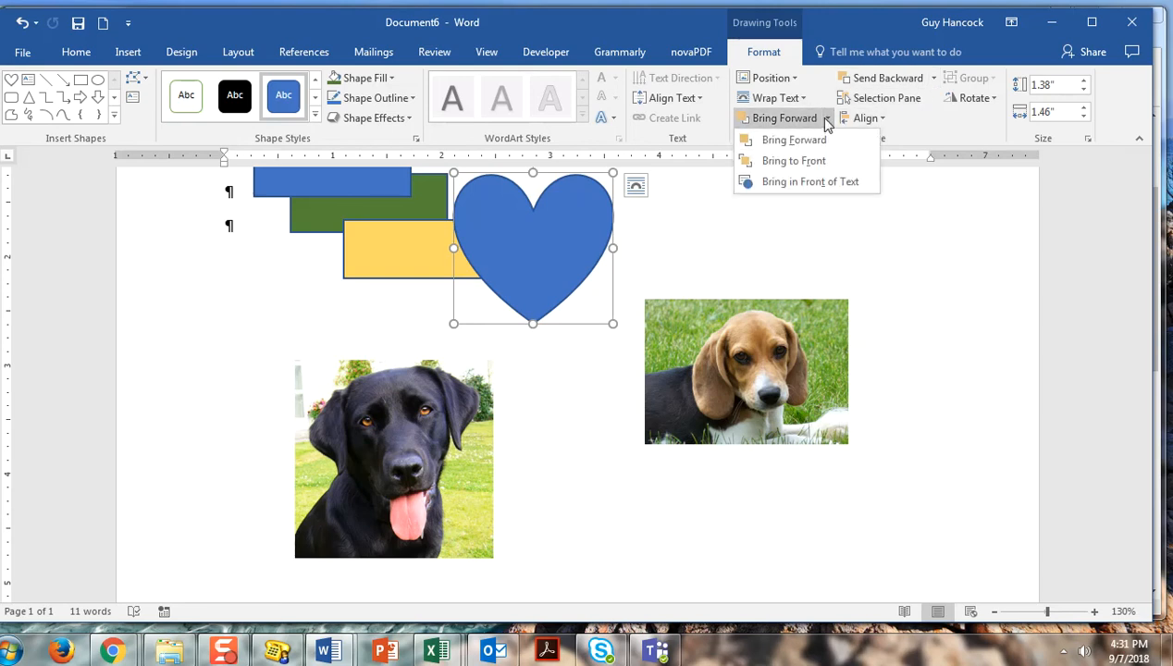
pyautogui.click(793, 160)
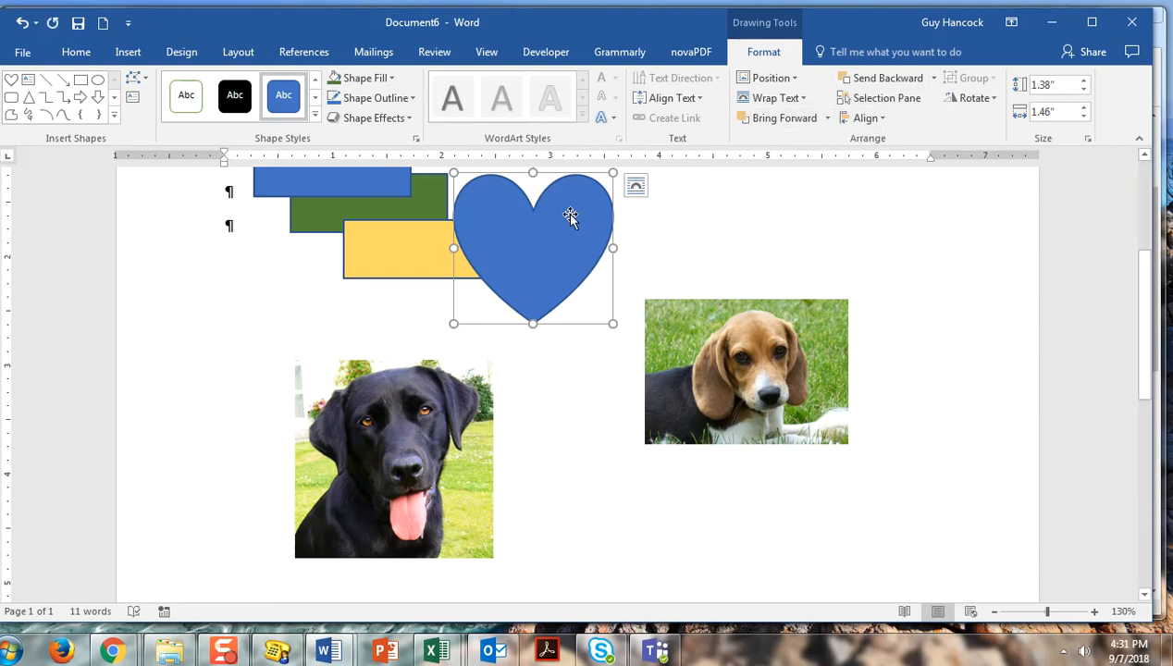
pyautogui.moveTo(572, 244); pyautogui.dragTo(656, 262)
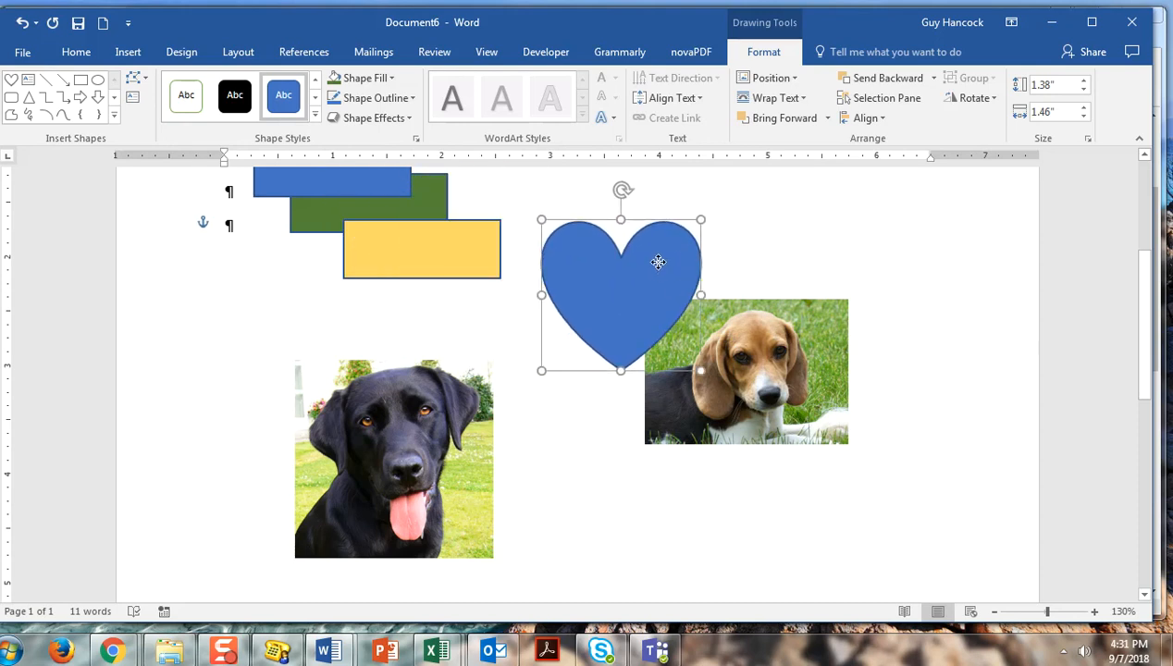
pyautogui.click(887, 300)
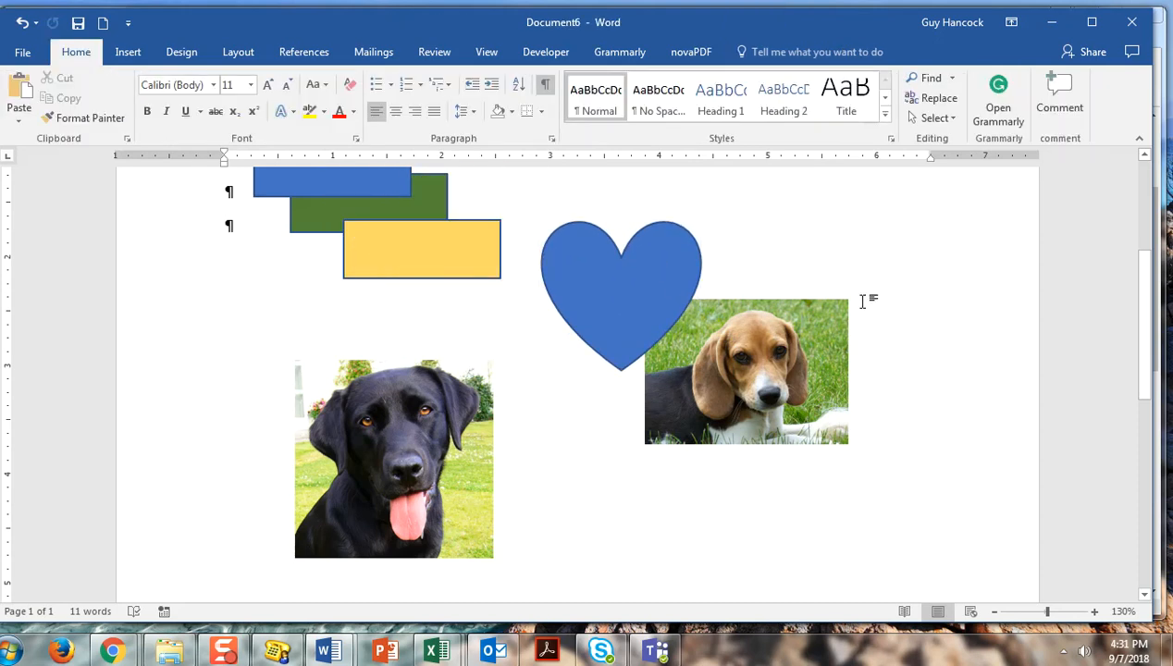
pyautogui.scroll(-1, 869, 314)
pyautogui.scroll(5, 877, 347)
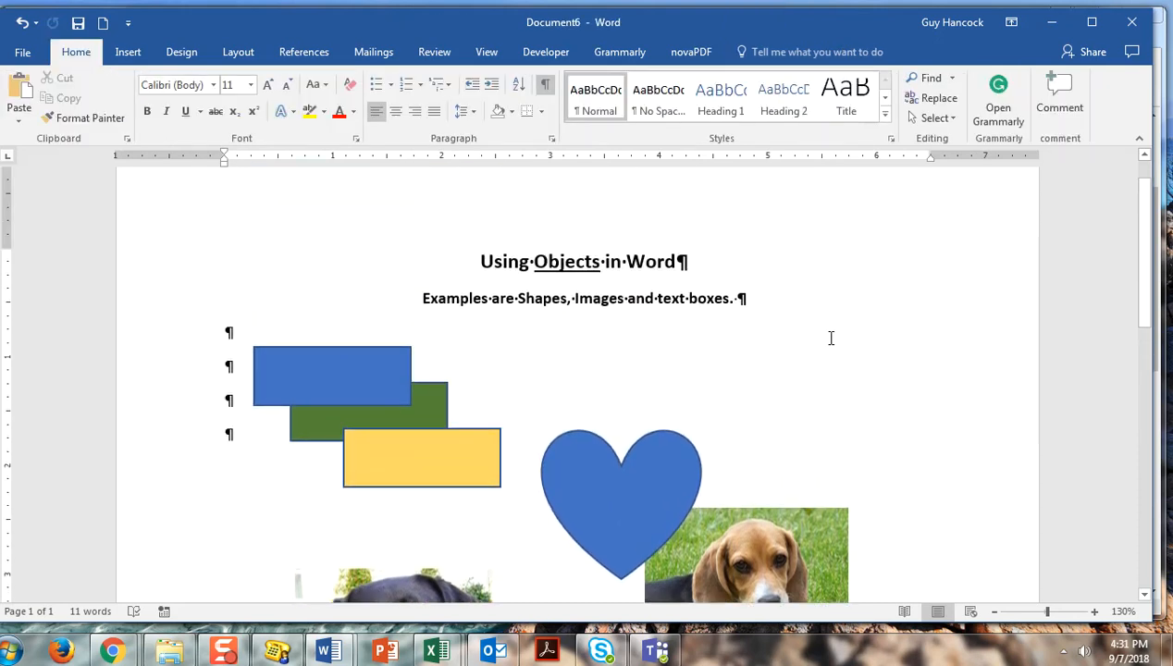
pyautogui.scroll(-1, 830, 338)
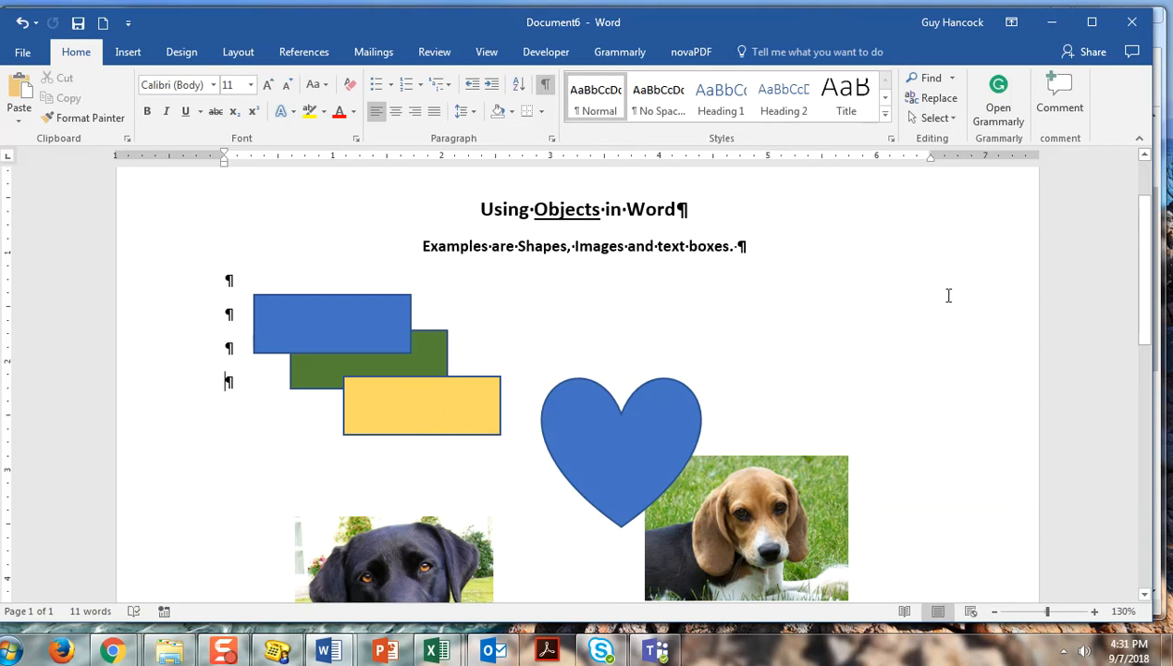
pyautogui.scroll(-1, 948, 294)
pyautogui.scroll(3, 948, 294)
pyautogui.scroll(-1, 958, 294)
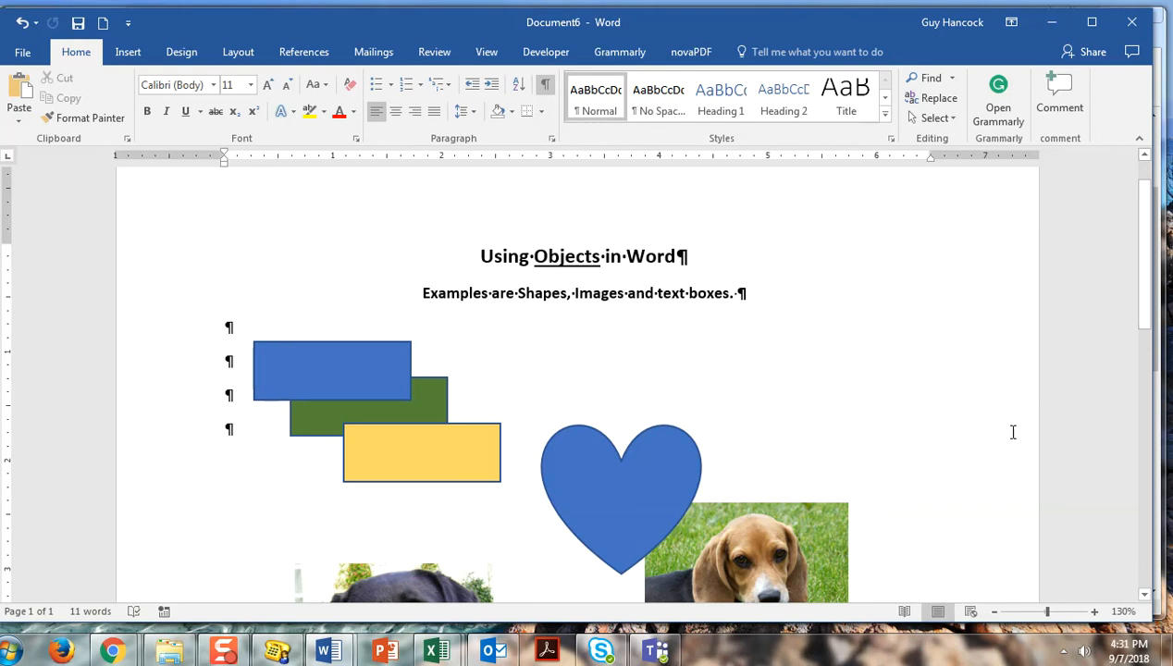
# Select the beagle picture and look over the available picture styles without applying one.
pyautogui.scroll(-1, 956, 391)
pyautogui.click(817, 482)
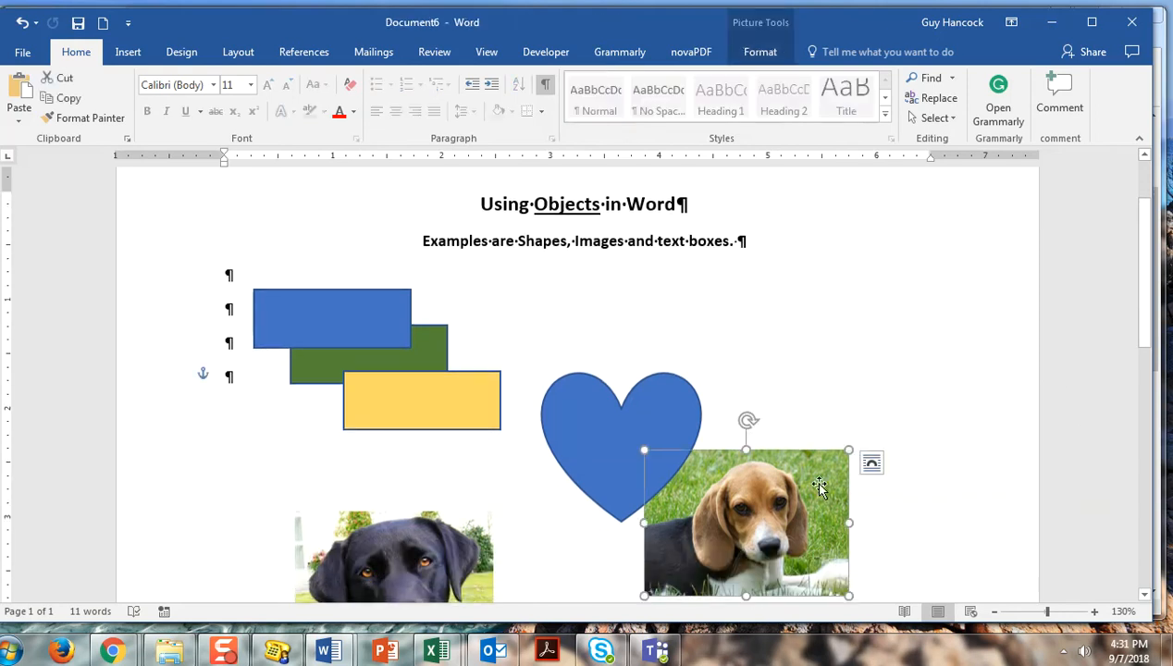
pyautogui.click(759, 52)
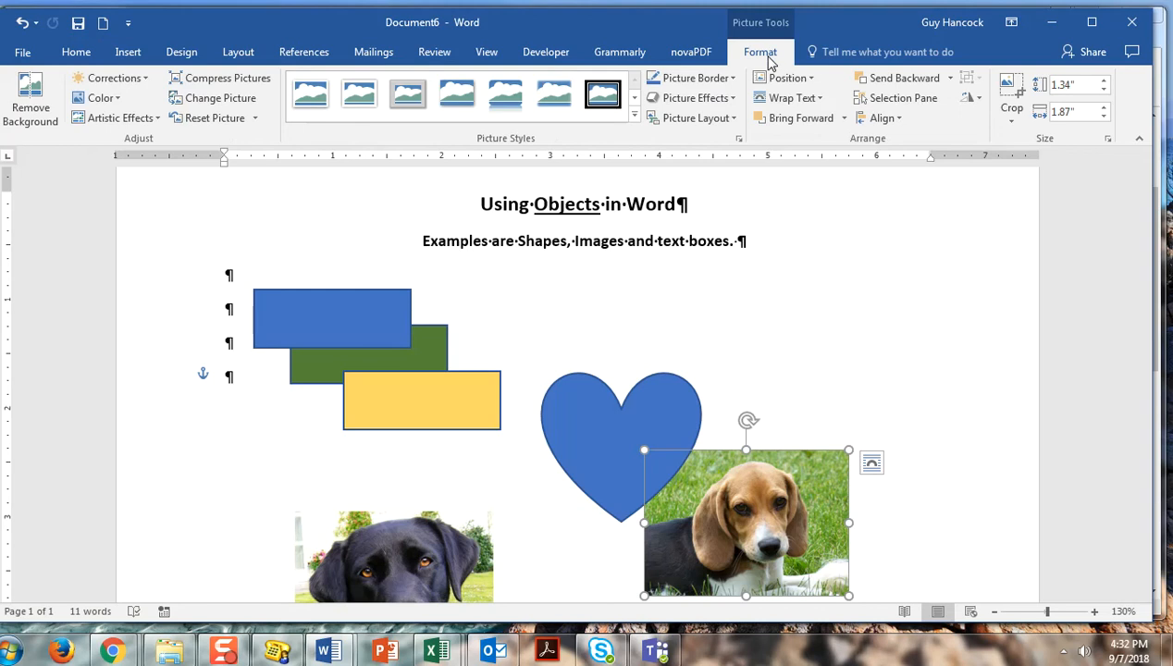
pyautogui.click(634, 115)
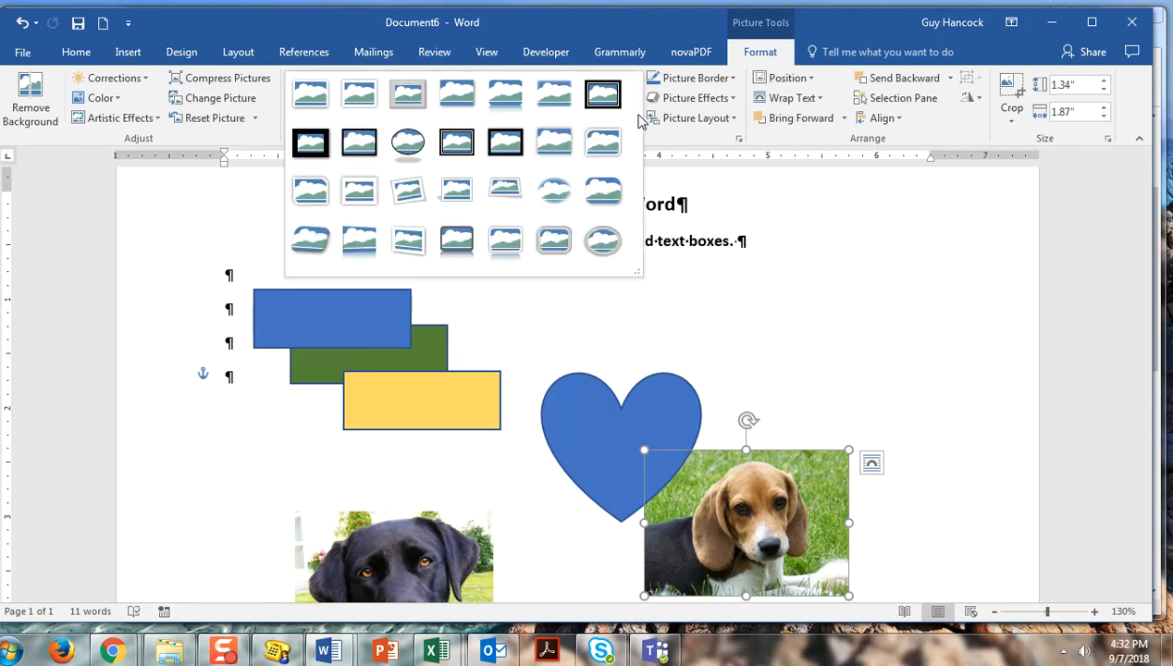
pyautogui.click(909, 224)
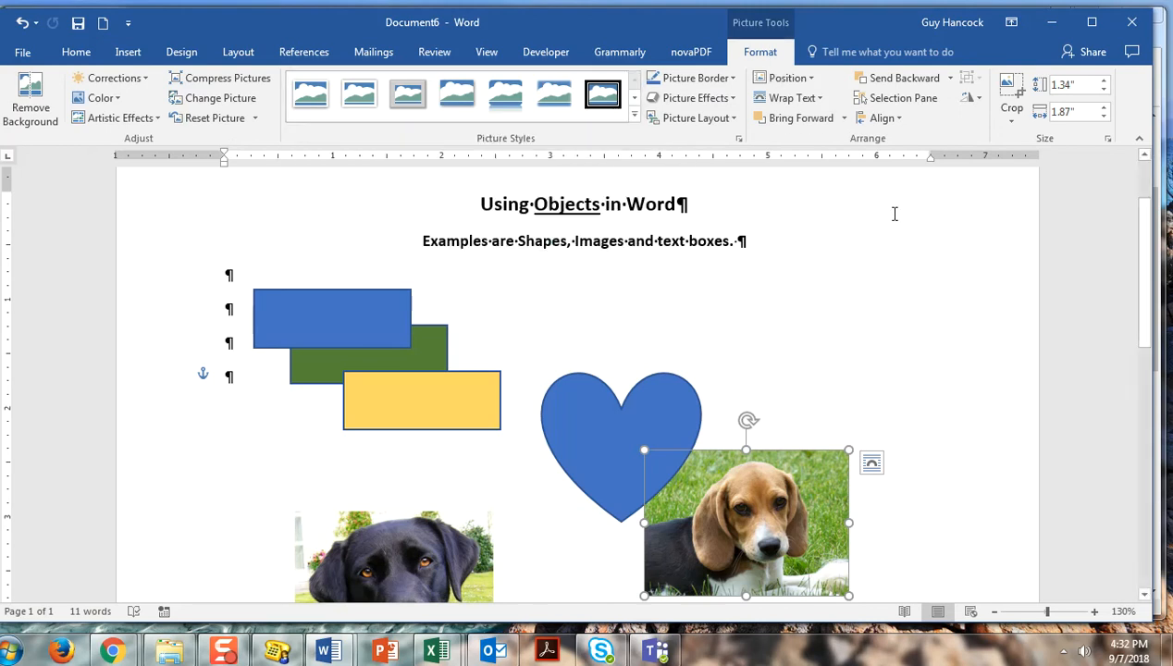
# Try a faded artistic effect on the beagle picture and undo it.
pyautogui.click(148, 121)
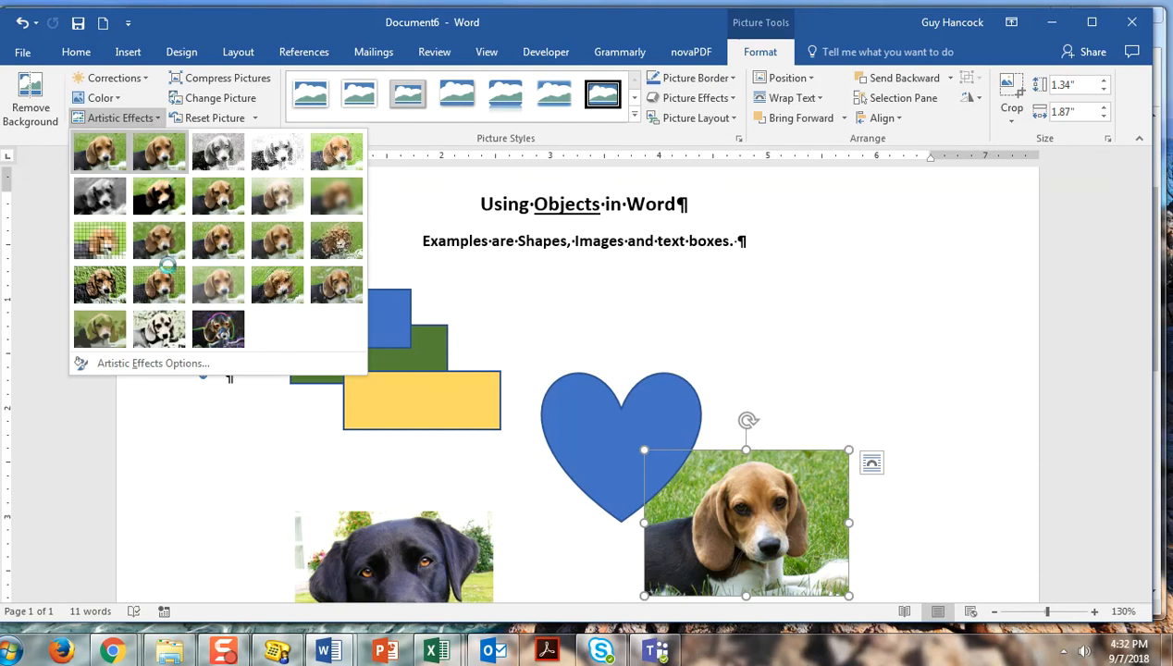
pyautogui.click(213, 290)
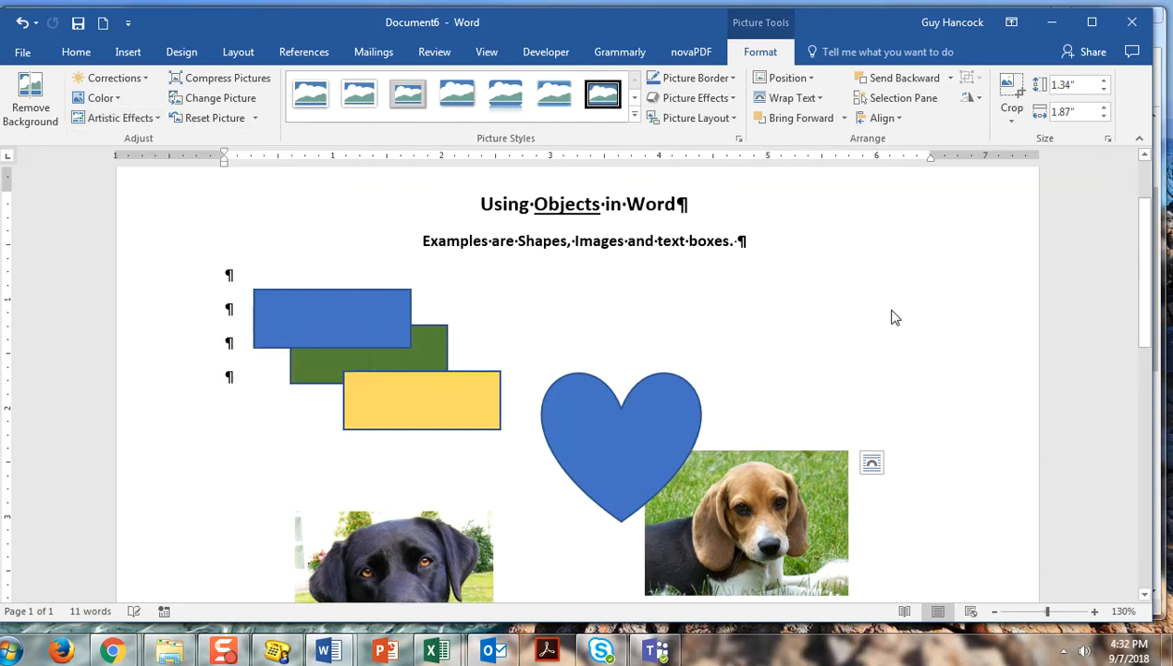
pyautogui.scroll(-2, 889, 313)
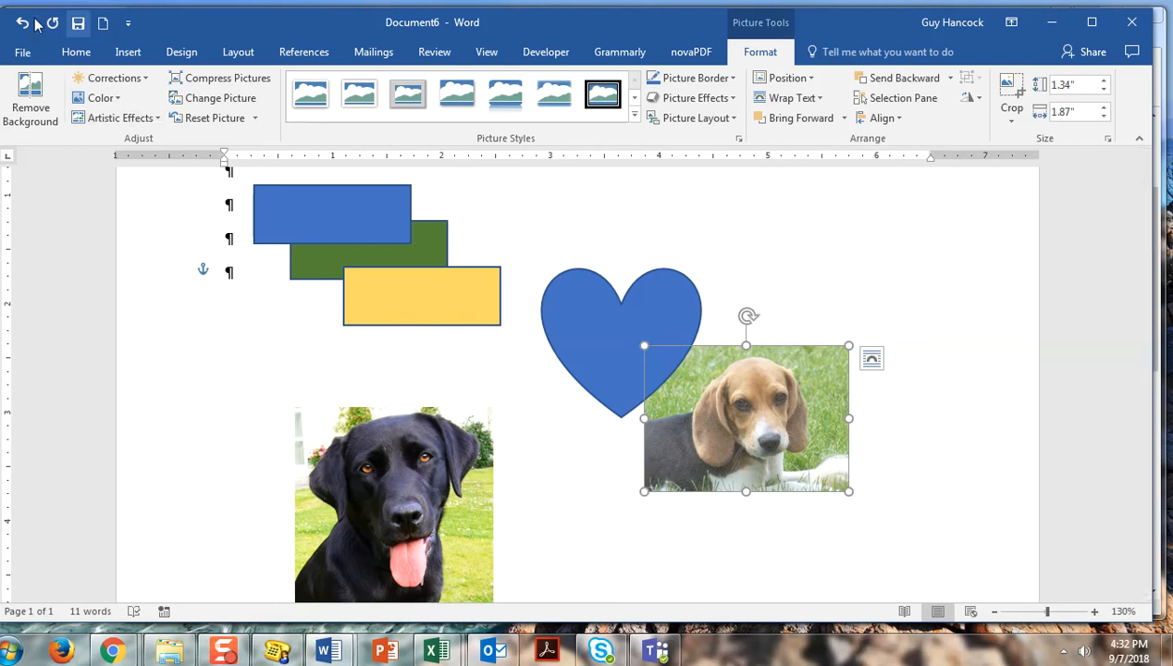
pyautogui.hotkey('ctrl', 'z')
# Apply the grayscale pencil-style artistic effect to the beagle picture and deselect it.
pyautogui.click(154, 121)
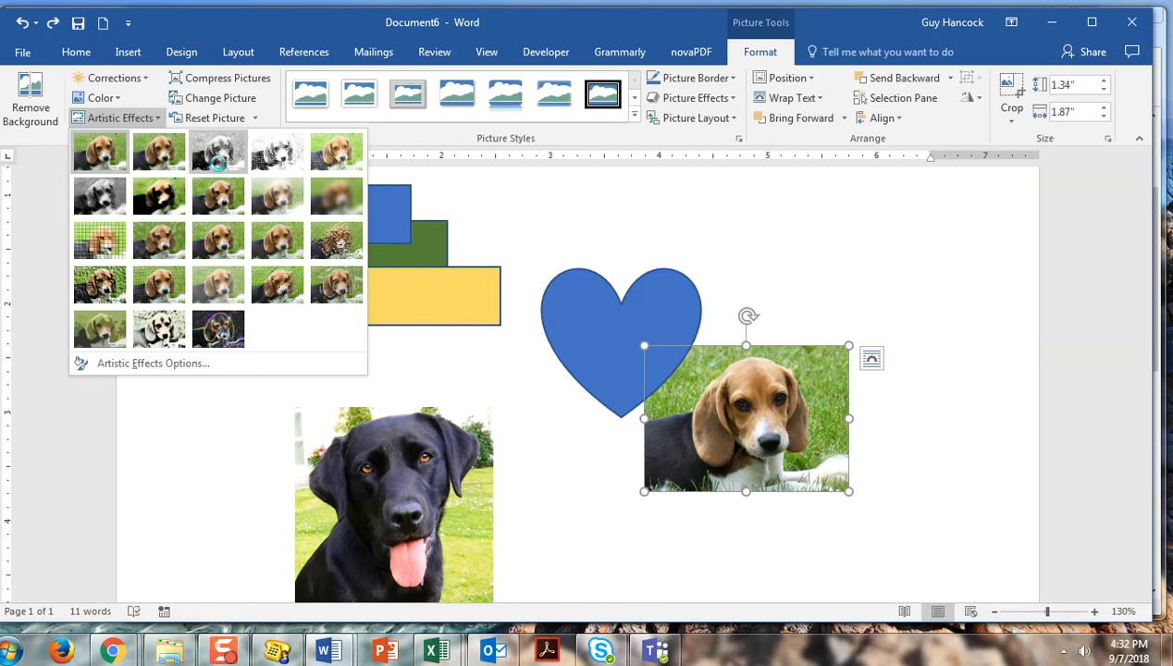
pyautogui.click(218, 150)
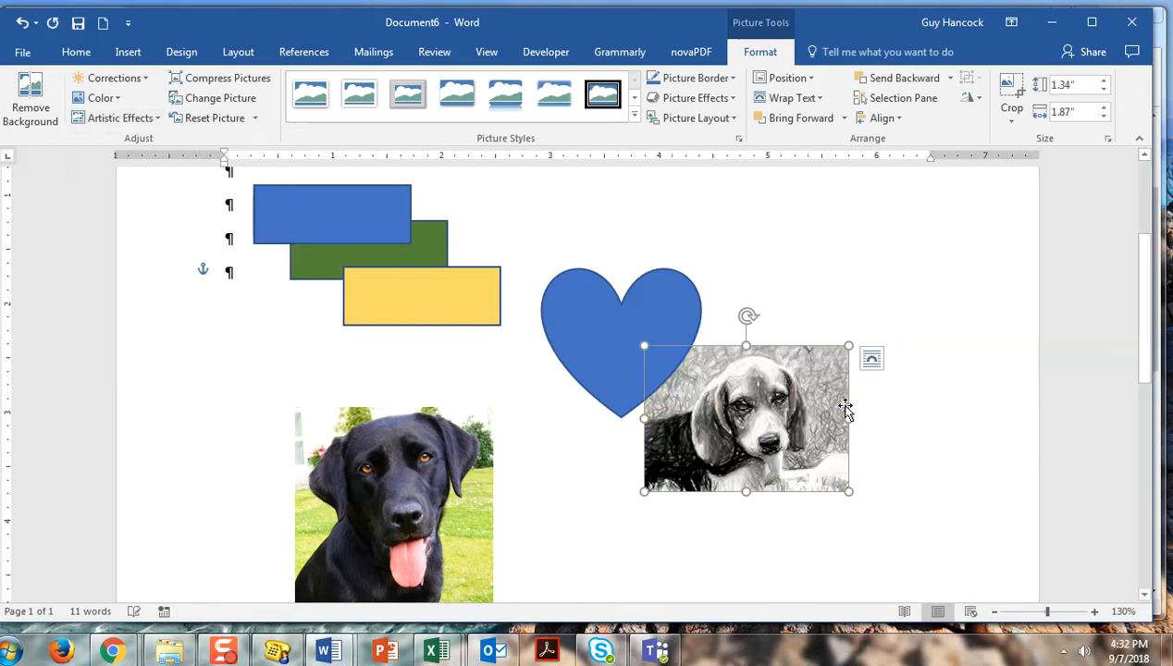
pyautogui.click(884, 413)
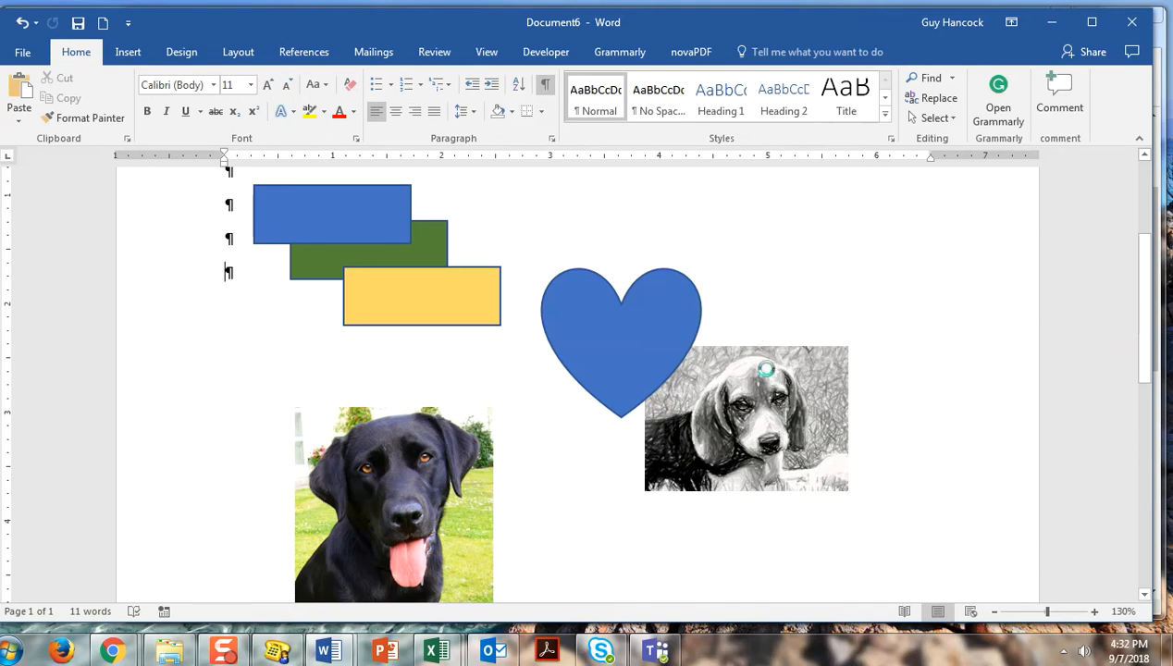
# Rotate the beagle picture freehand clockwise to a moderate tilt and deselect it.
pyautogui.click(766, 370)
pyautogui.moveTo(747, 315); pyautogui.dragTo(791, 327)
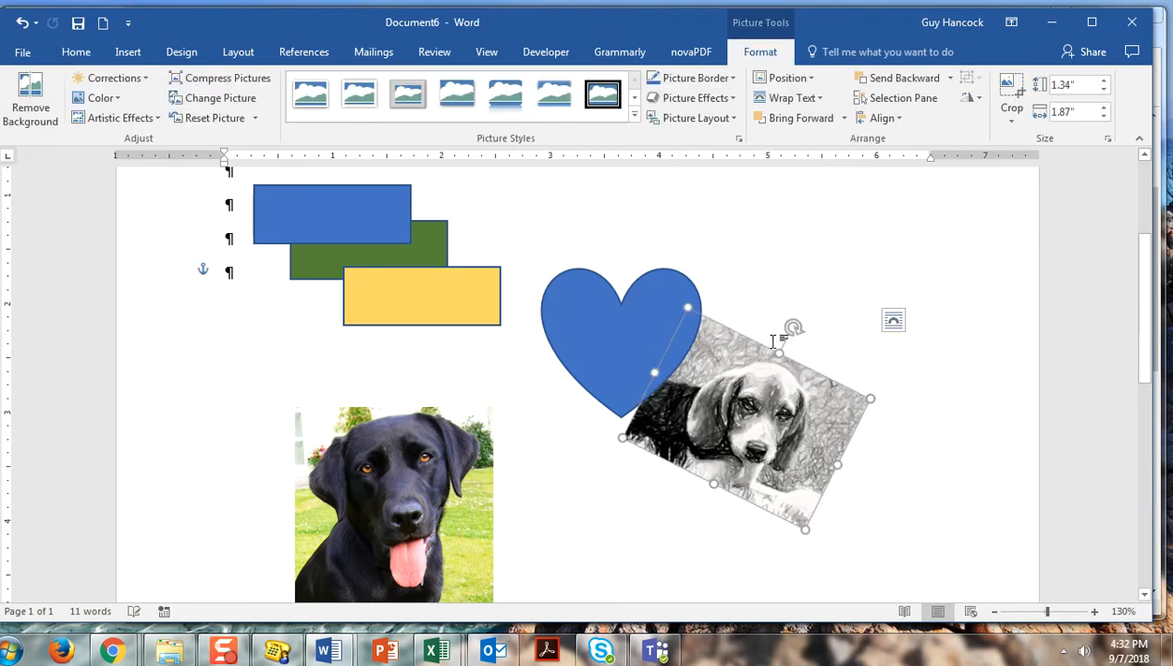
pyautogui.click(843, 495)
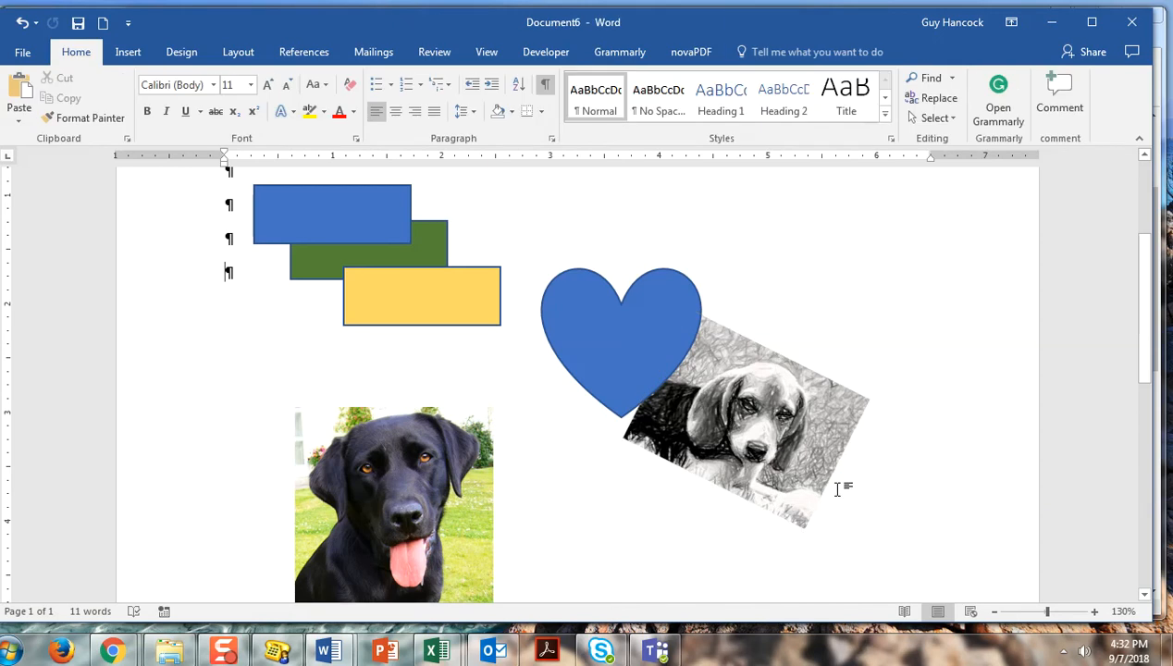